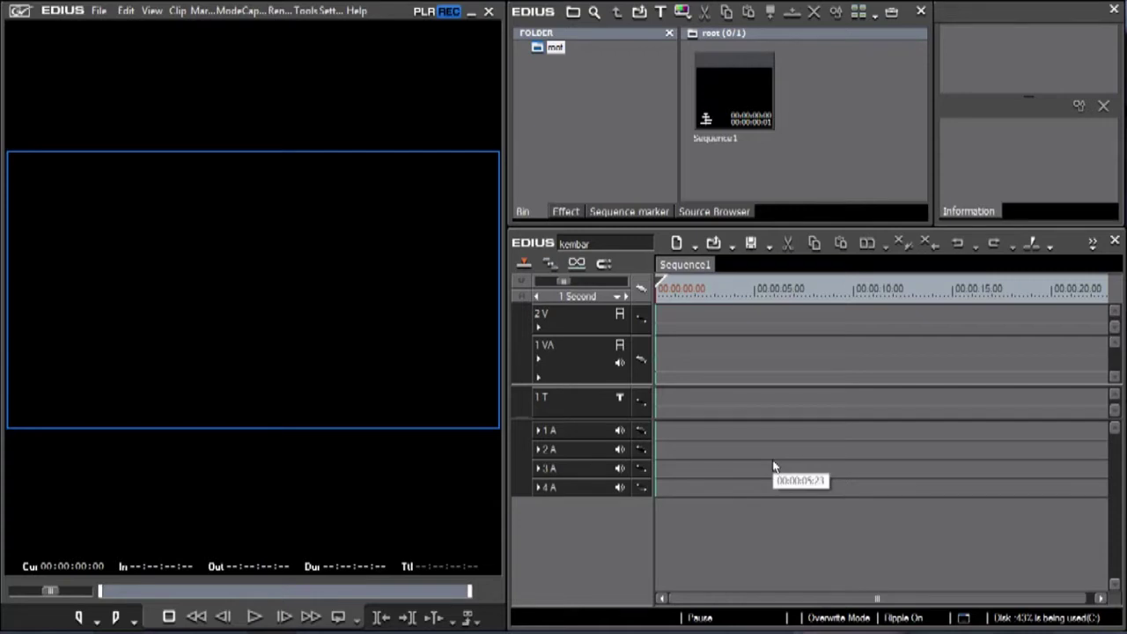
pyautogui.click(568, 215)
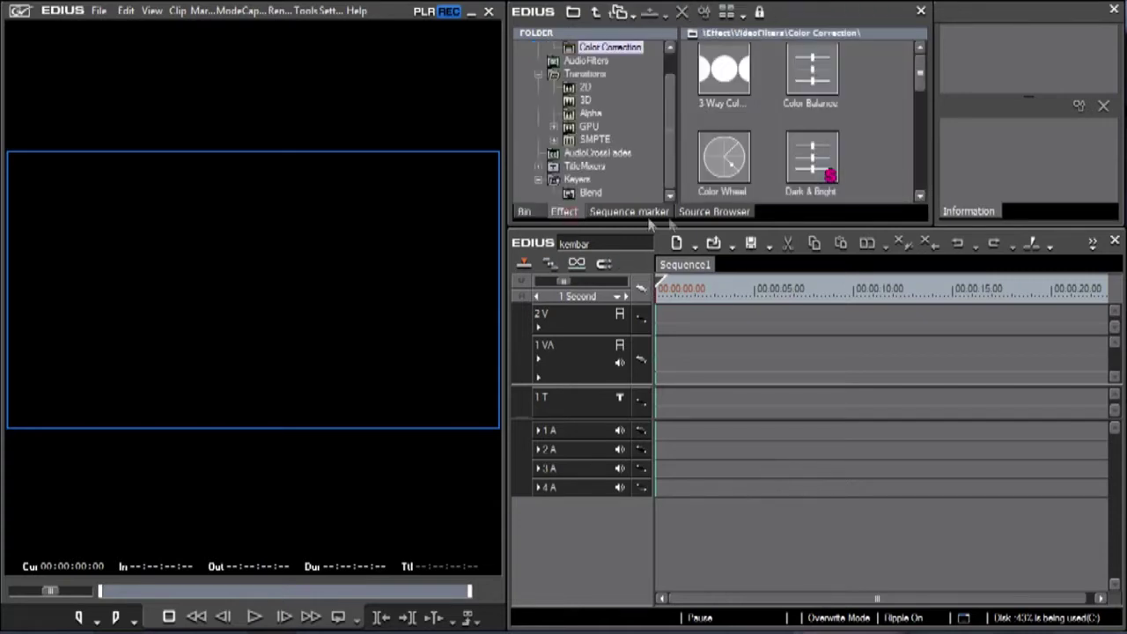
pyautogui.click(650, 215)
pyautogui.click(532, 214)
pyautogui.click(562, 214)
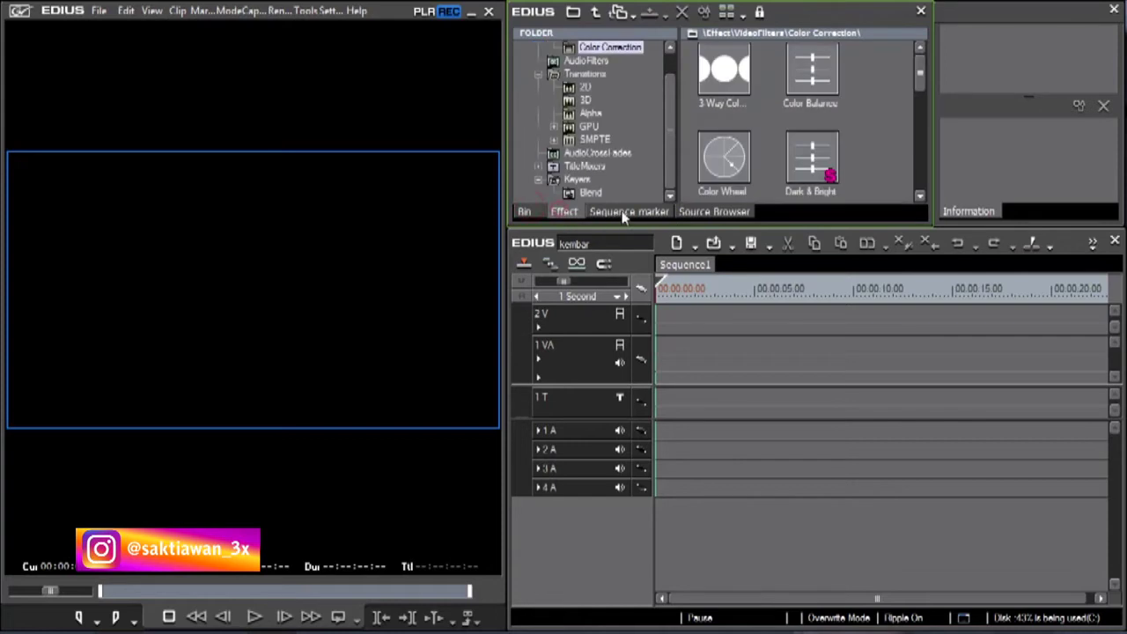
pyautogui.click(625, 215)
pyautogui.click(525, 212)
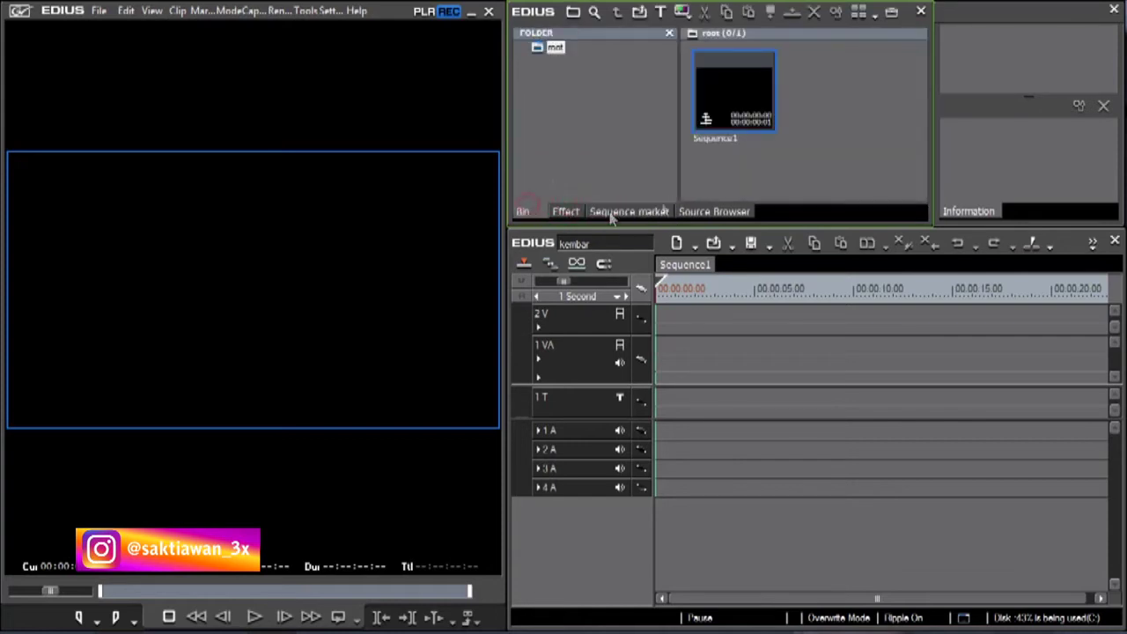
# Step: Import the clip VID_20190729_104024 into the bin from the YOUTUBE\selasa atau rabu folder on drive E
pyautogui.doubleClick(796, 170)
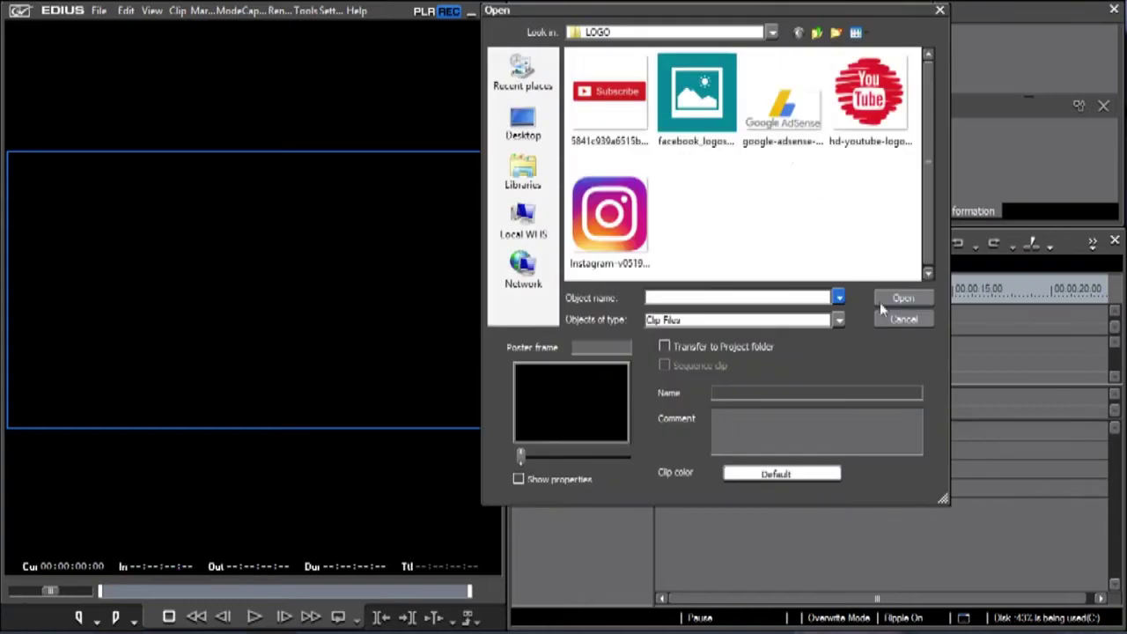
pyautogui.click(524, 220)
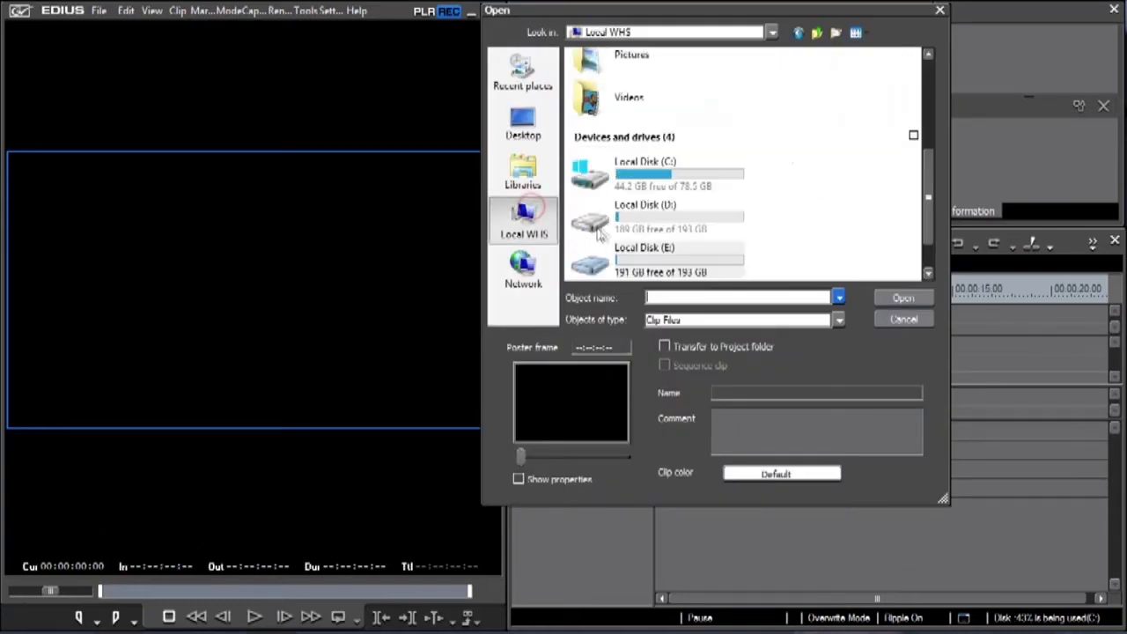
pyautogui.doubleClick(685, 258)
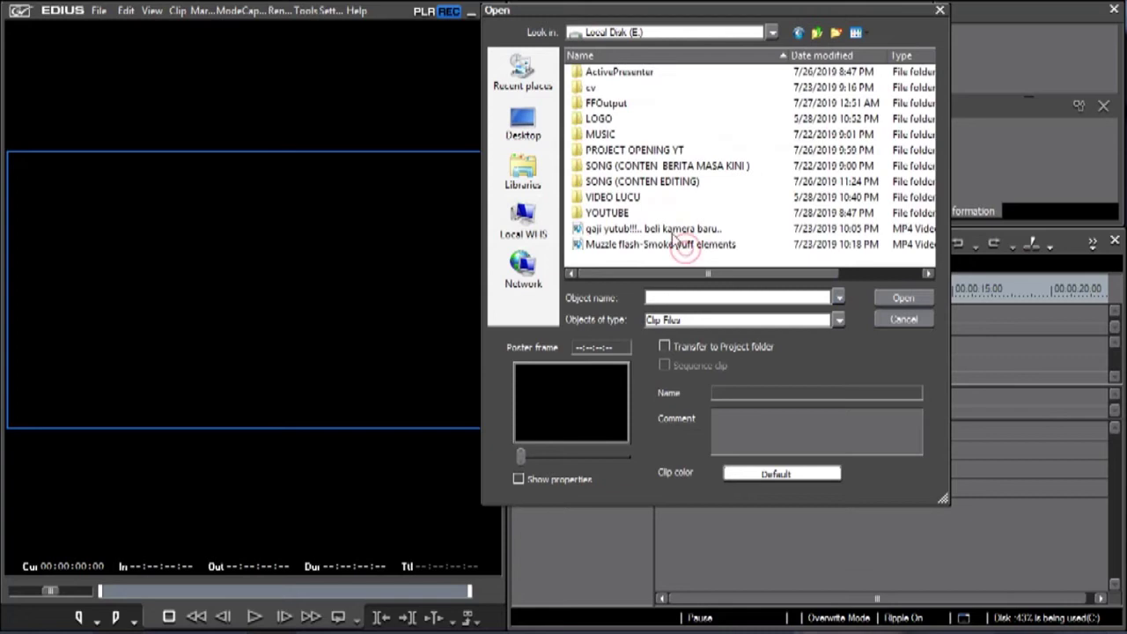
pyautogui.doubleClick(627, 213)
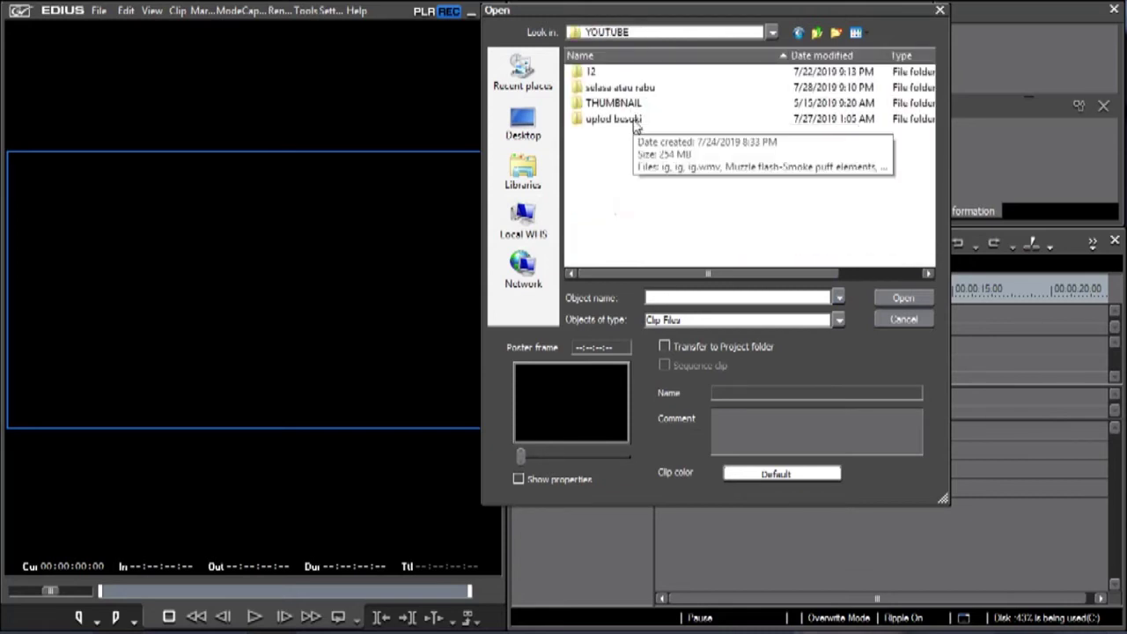
pyautogui.doubleClick(634, 121)
pyautogui.click(817, 35)
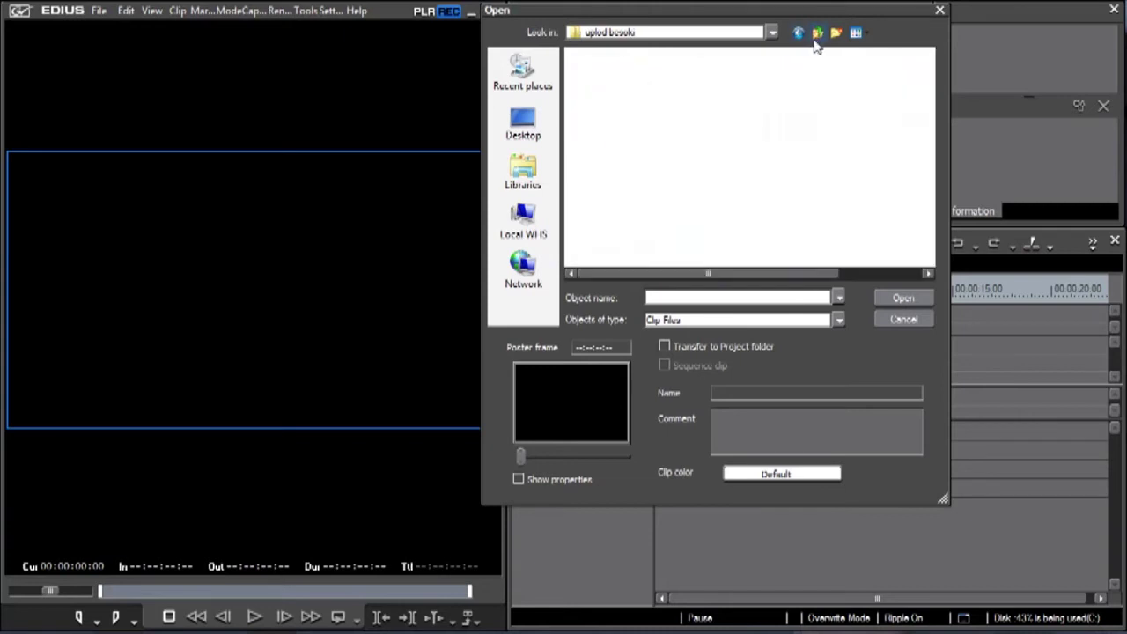
pyautogui.doubleClick(636, 86)
pyautogui.click(627, 107)
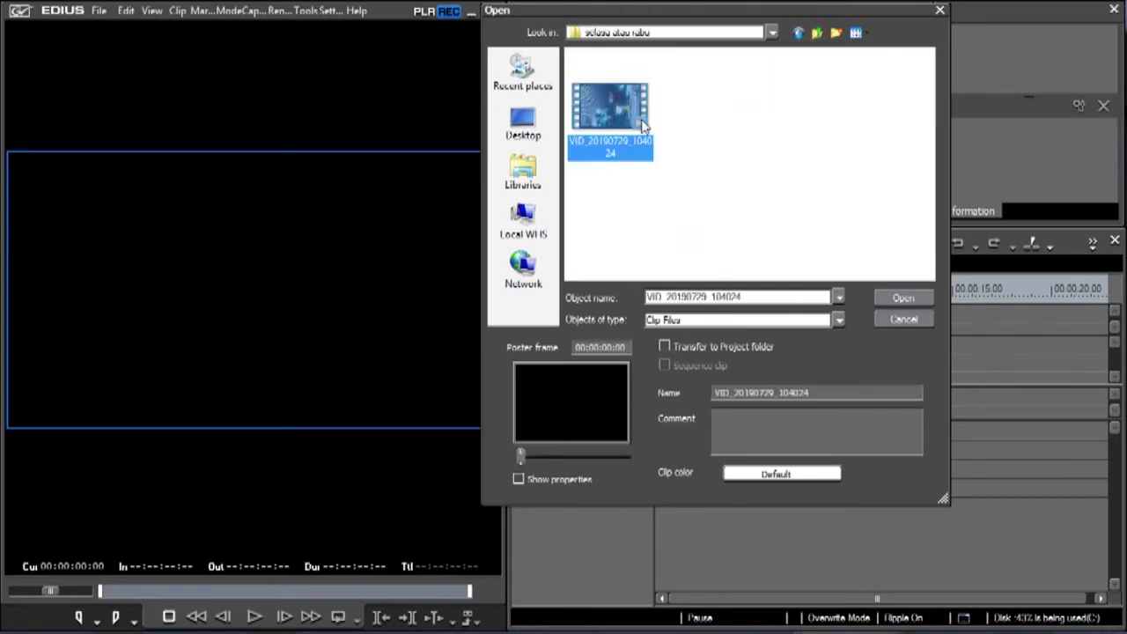
pyautogui.click(894, 297)
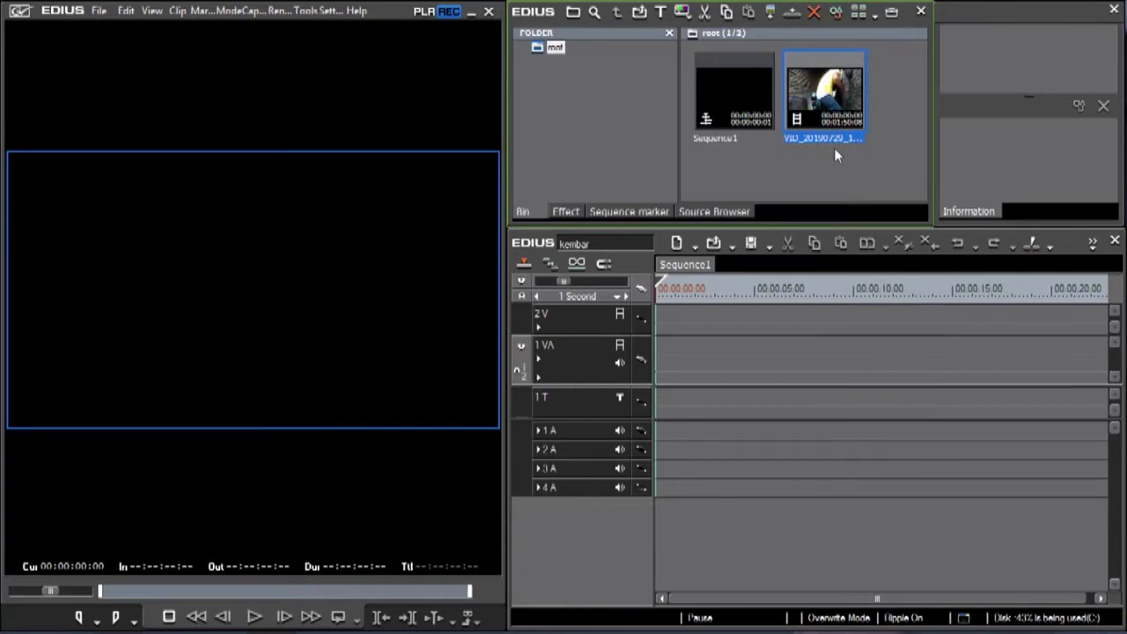
# Step: Place the VID_20190729_104024 clip on track 1 VA and shift it to start about 7 seconds into the timeline
pyautogui.moveTo(834, 148); pyautogui.dragTo(669, 365)
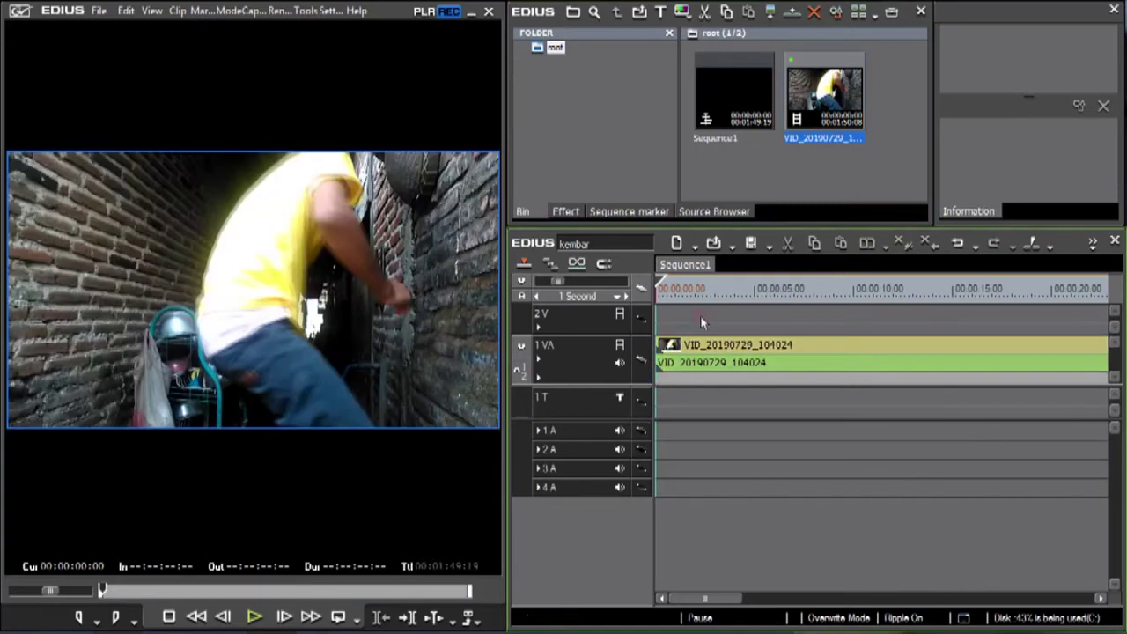
pyautogui.hotkey('ctrl', '0')
pyautogui.click(718, 342)
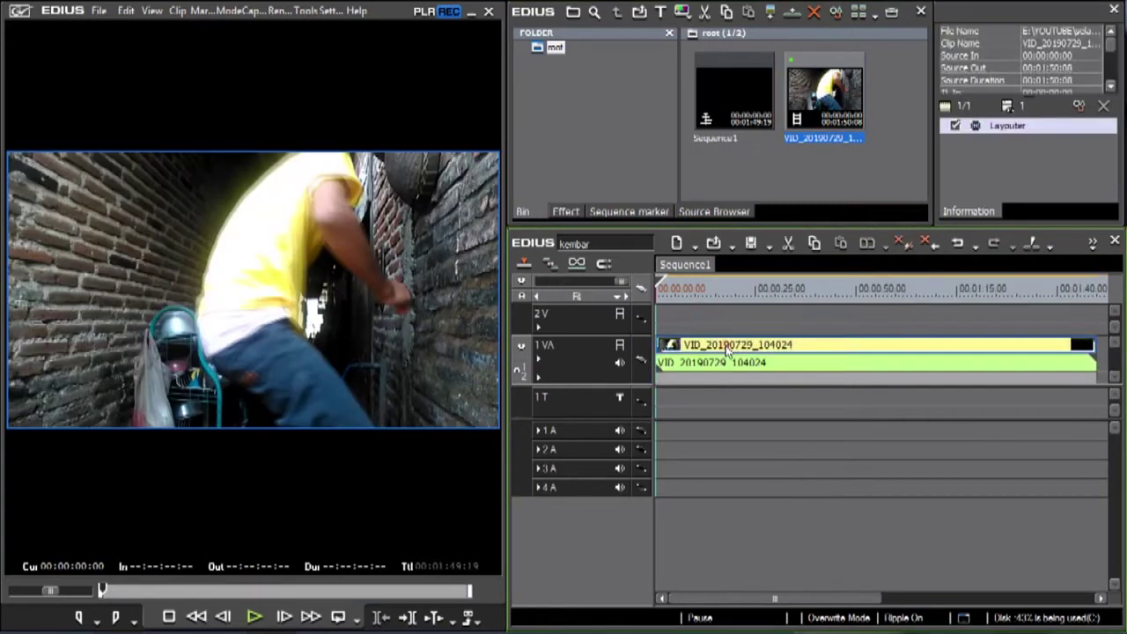
pyautogui.hotkey('ctrl', '-')
pyautogui.moveTo(728, 358); pyautogui.dragTo(738, 353)
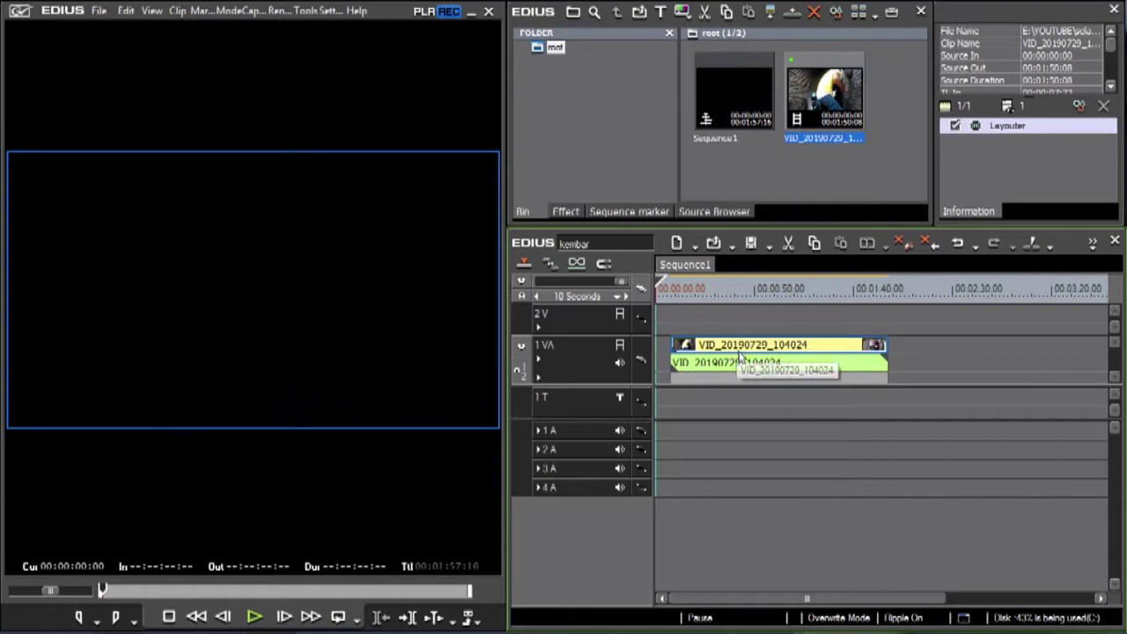
# Step: Delete the audio part of the clip on track 1 VA
pyautogui.doubleClick(740, 355)
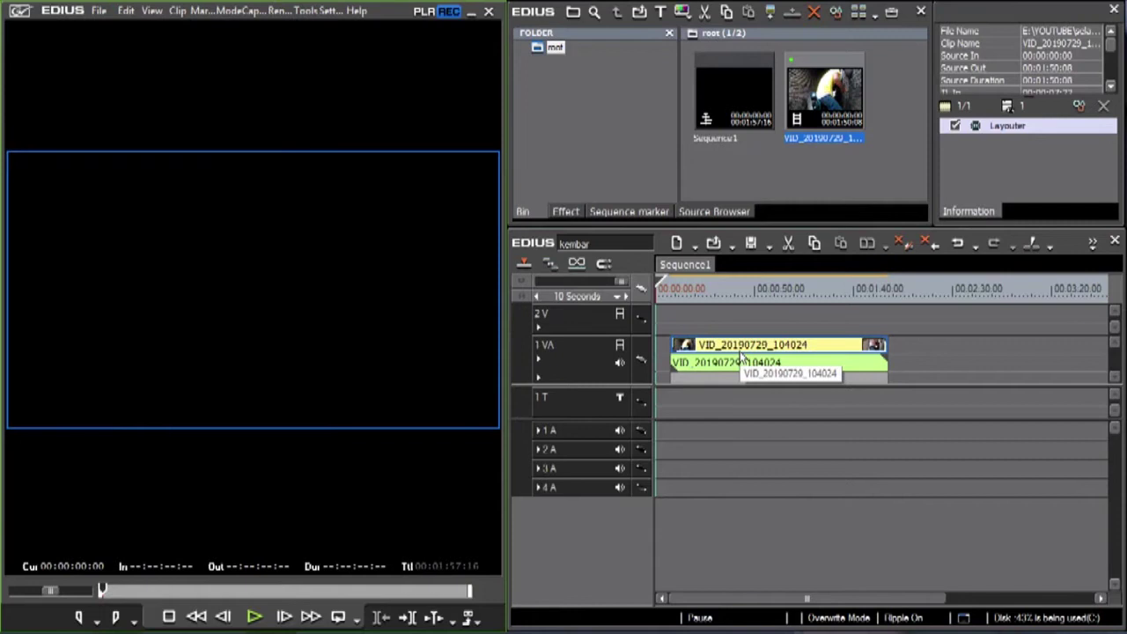
pyautogui.click(747, 366)
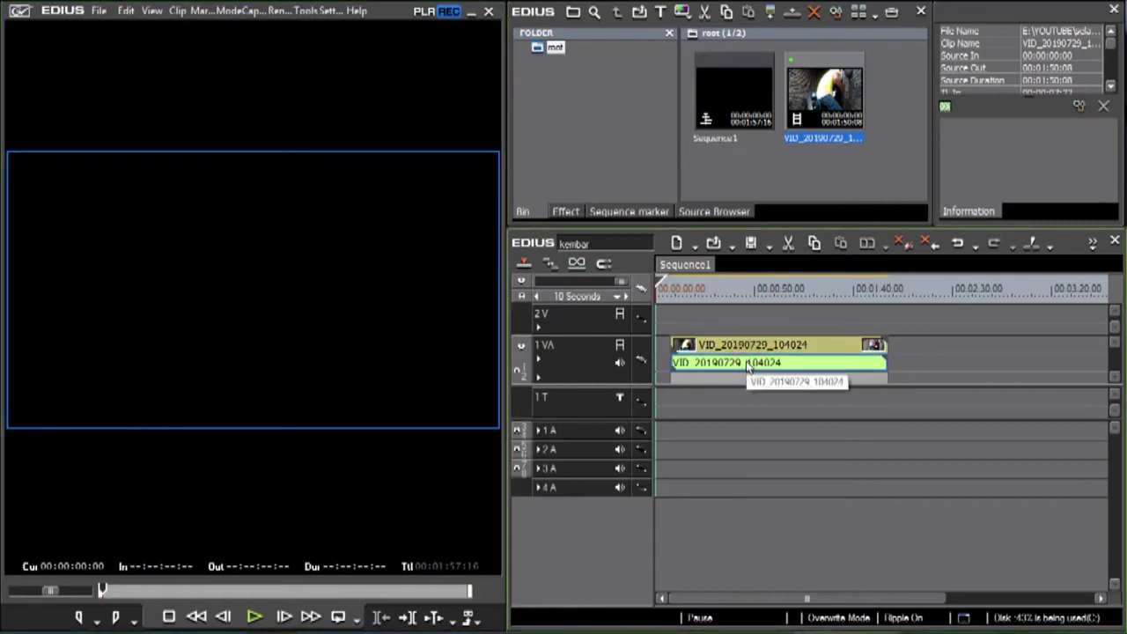
pyautogui.press('Delete')
# Step: Find the start of the usable yellow-shirt take and remove the 1 VA footage before 00:01:04:23
pyautogui.click(732, 344)
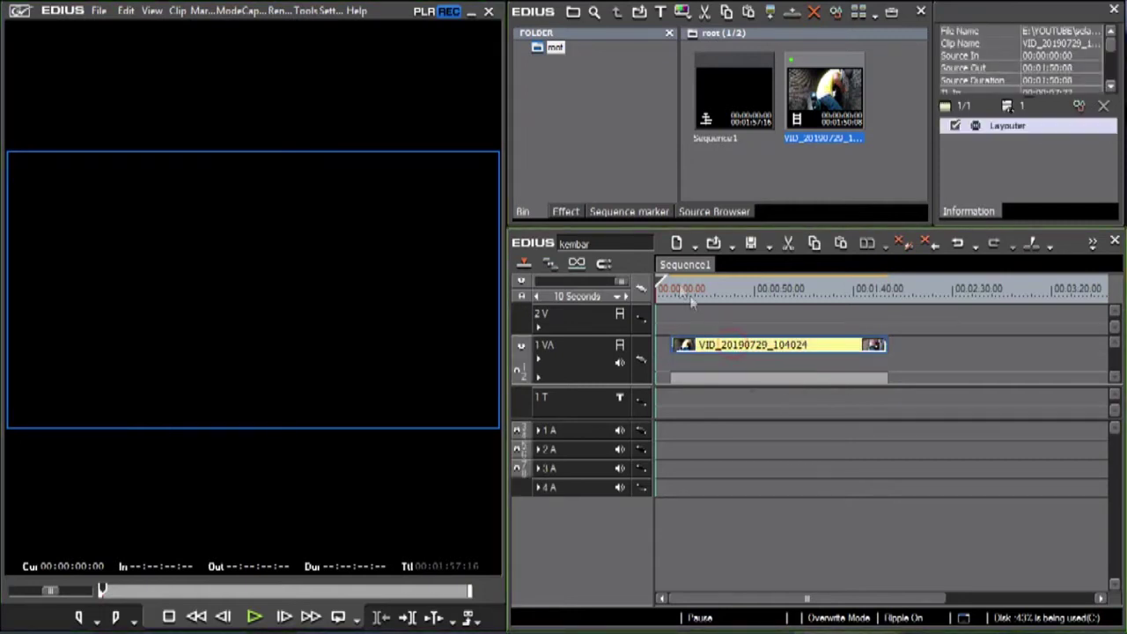
pyautogui.click(730, 294)
pyautogui.scroll(1, 763, 294)
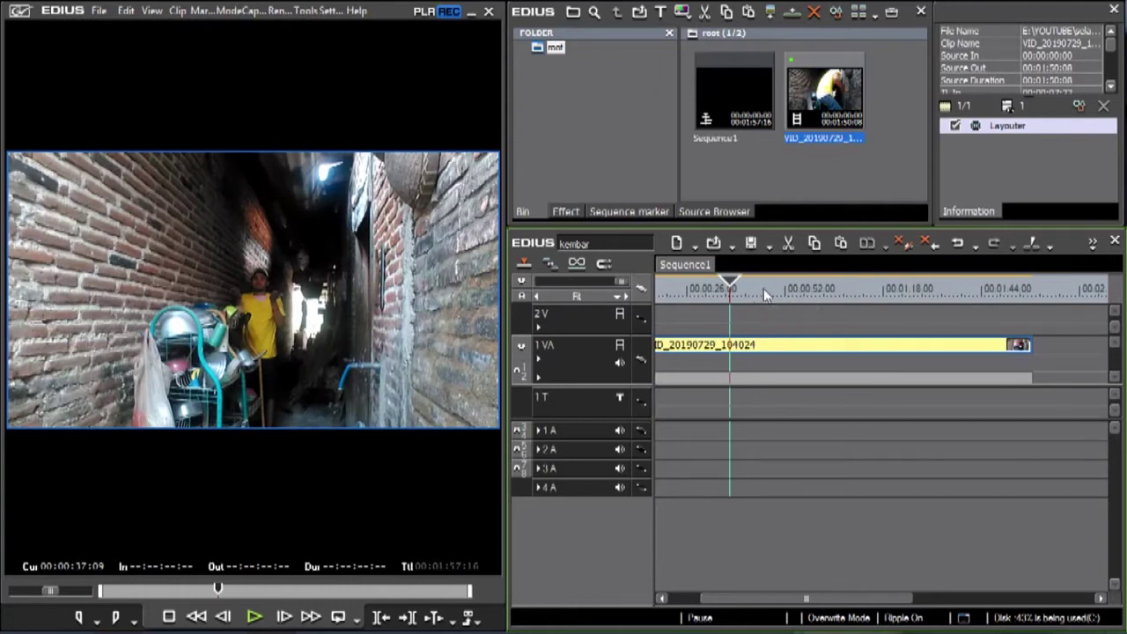
pyautogui.click(707, 290)
pyautogui.moveTo(709, 294); pyautogui.dragTo(747, 298)
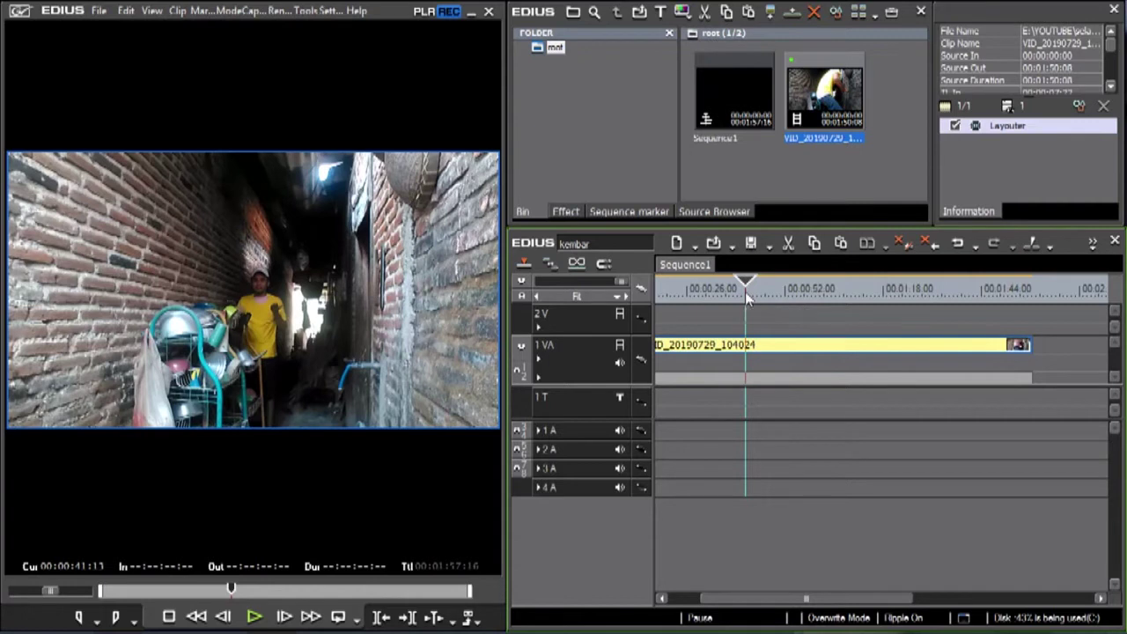
pyautogui.moveTo(746, 299); pyautogui.dragTo(884, 295)
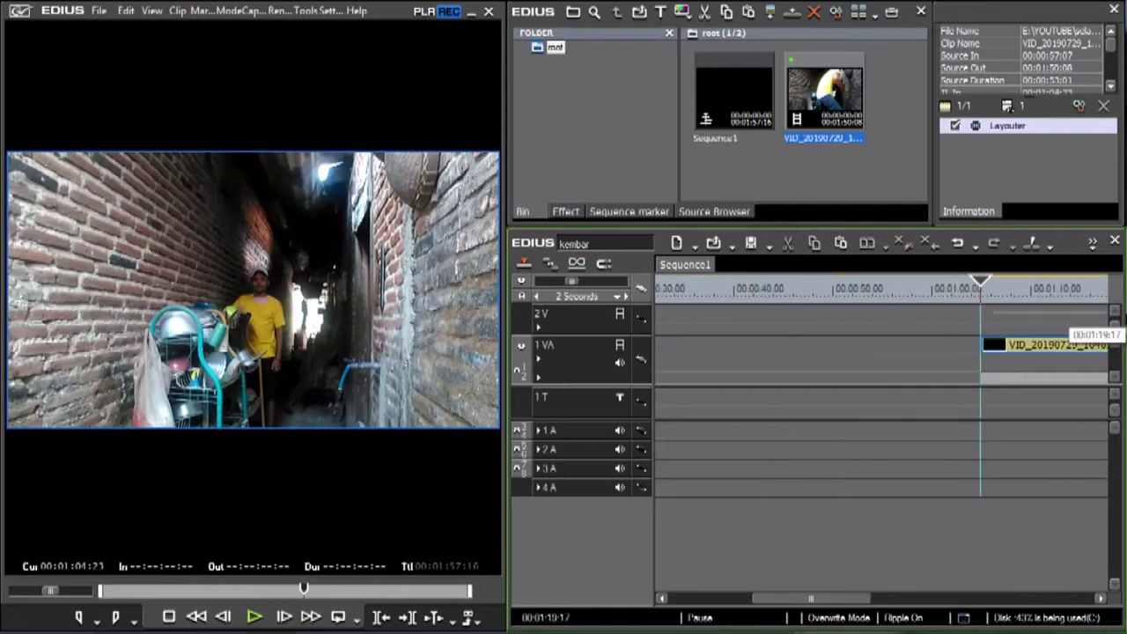
pyautogui.moveTo(1126, 318); pyautogui.dragTo(1125, 318)
pyautogui.scroll(-2, 971, 307)
pyautogui.scroll(1, 768, 312)
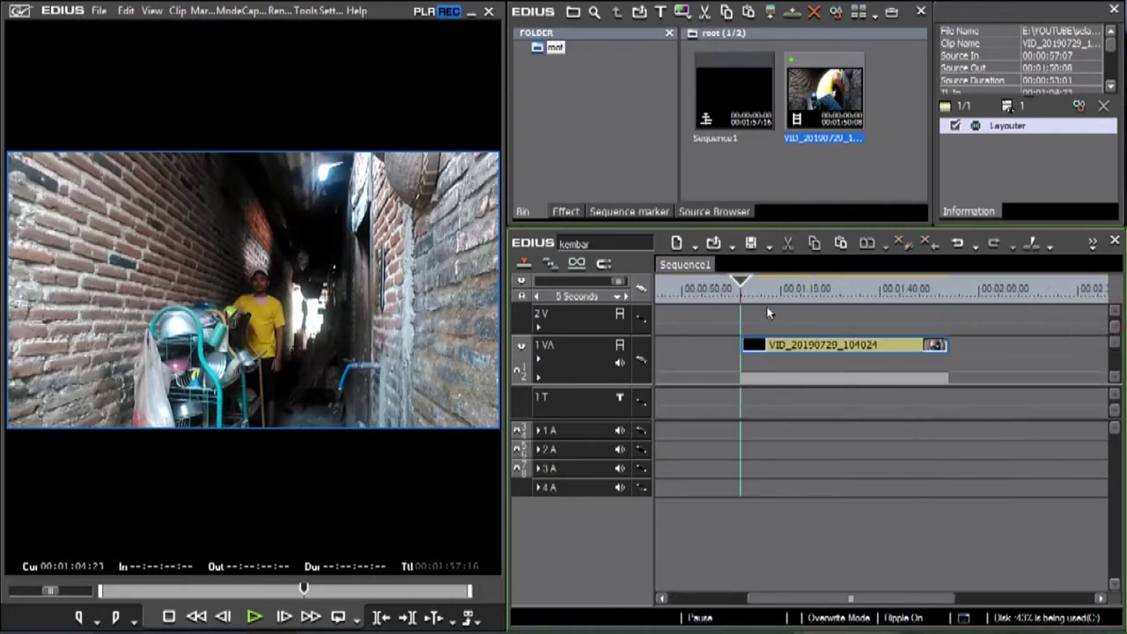
# Step: Play through the trimmed 1 VA clip and split it at about 00:01:14
pyautogui.scroll(3, 788, 319)
pyautogui.press('space')
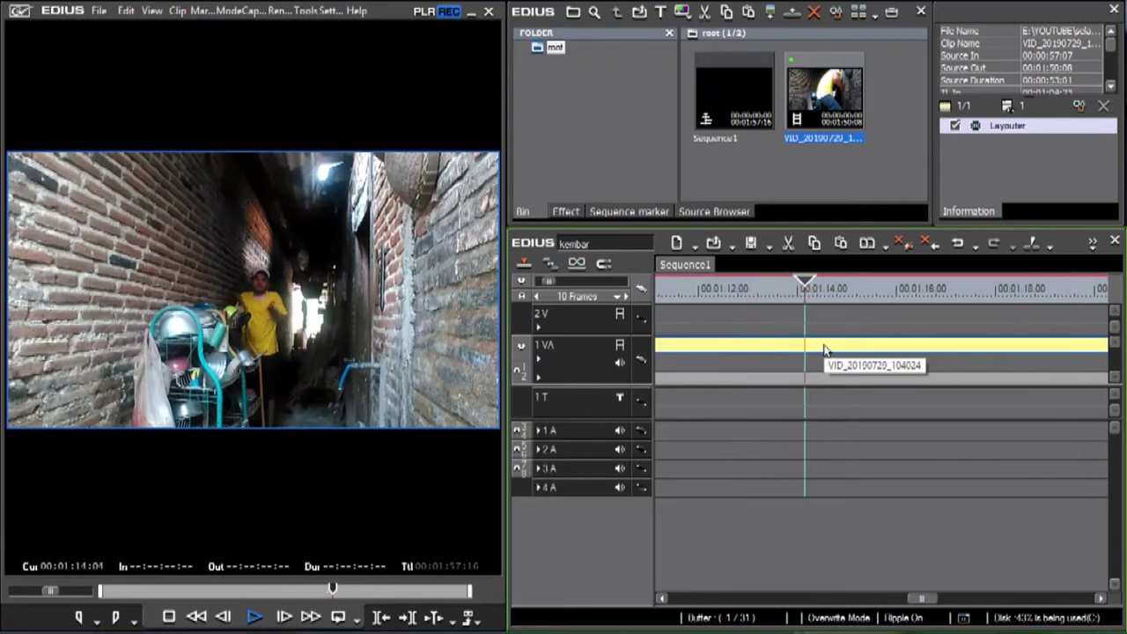
pyautogui.press('c')
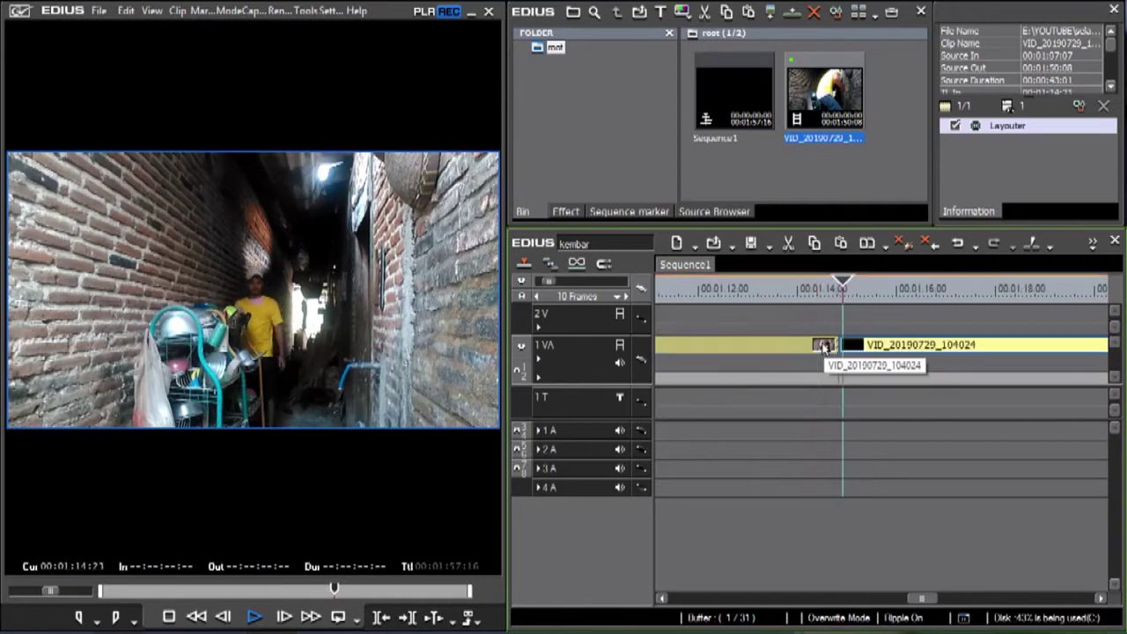
pyautogui.scroll(-2, 876, 333)
pyautogui.press('ctrl+KP_Subtract')
# Step: Isolate the source section from 00:01:31:21 to 00:01:39:08, remove the surrounding footage and move the section to track 2 V at about 00:01:16
pyautogui.click(883, 295)
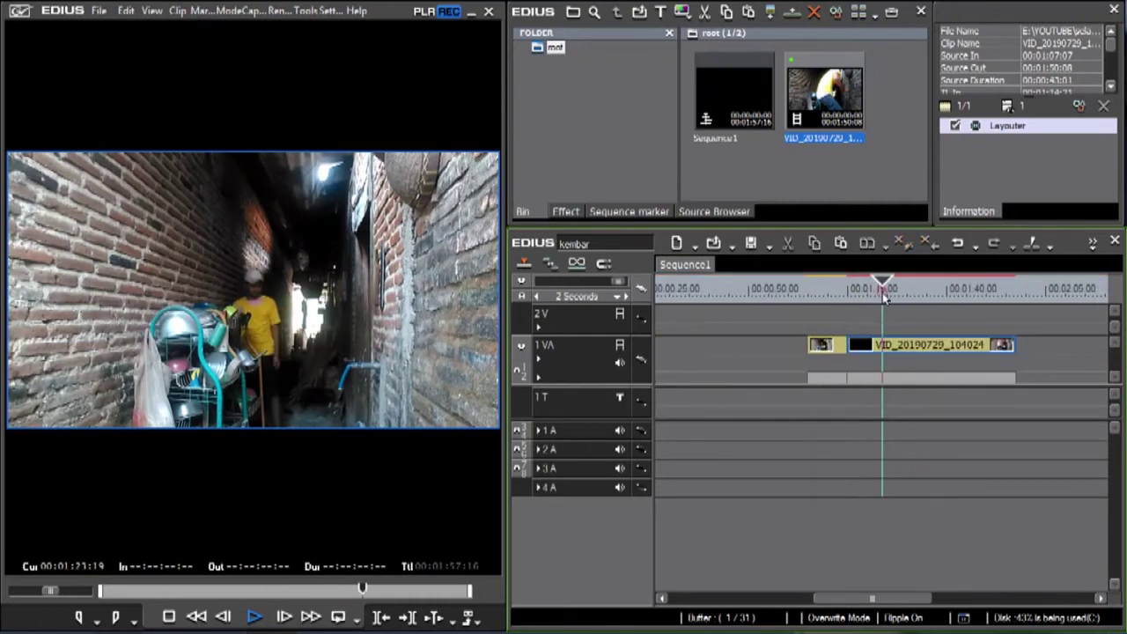
pyautogui.press('ctrl+KP_Add')
pyautogui.click(920, 293)
pyautogui.moveTo(923, 293); pyautogui.dragTo(965, 289)
pyautogui.press('space')
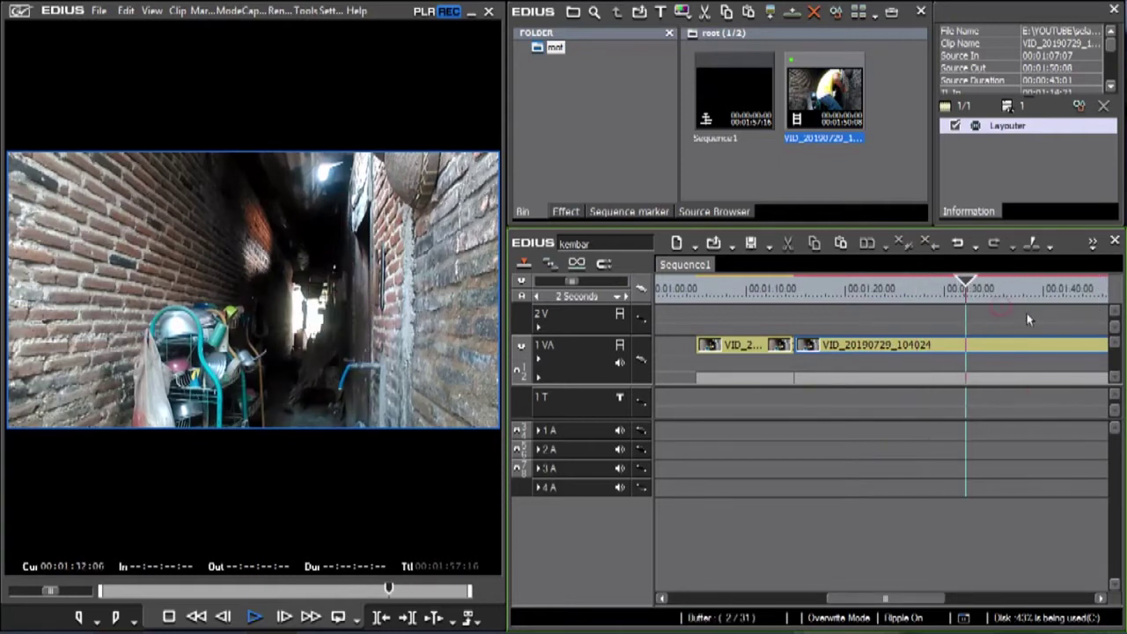
pyautogui.moveTo(944, 345); pyautogui.dragTo(716, 330)
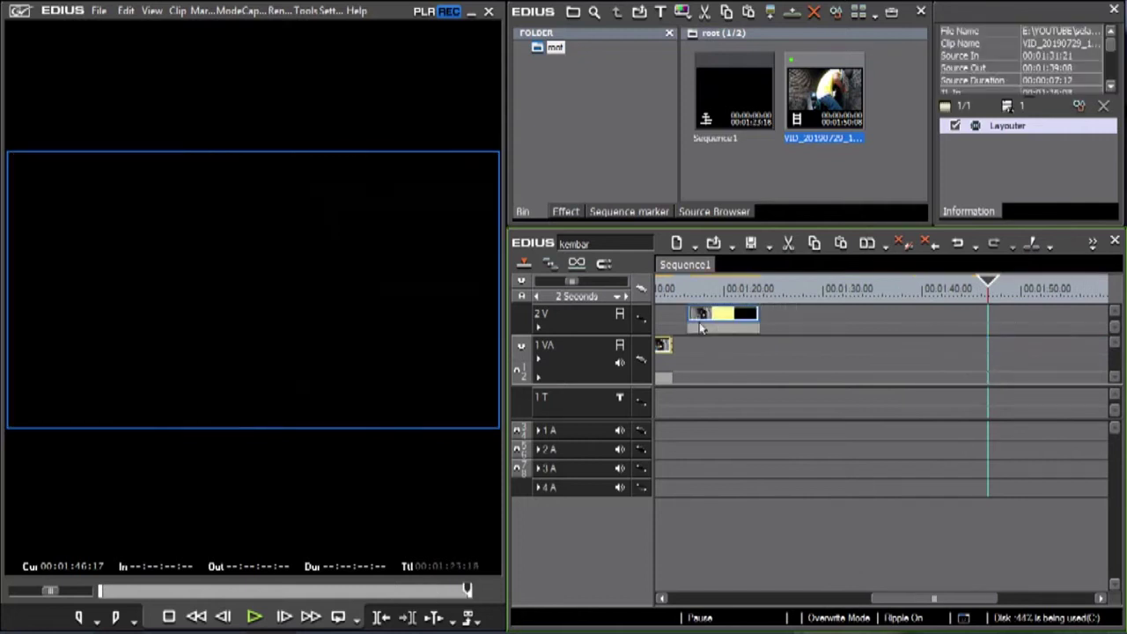
# Step: Play the 2 V clip, split it at 00:01:22:20 and delete the leftover tail
pyautogui.click(689, 295)
pyautogui.scroll(2, 693, 288)
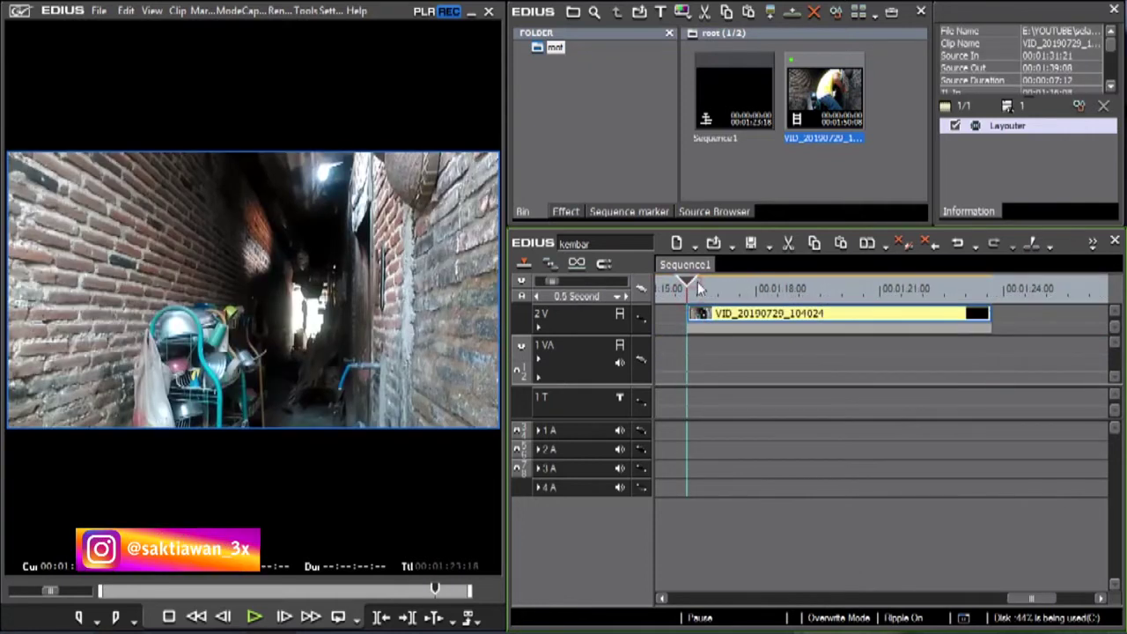
pyautogui.press('space')
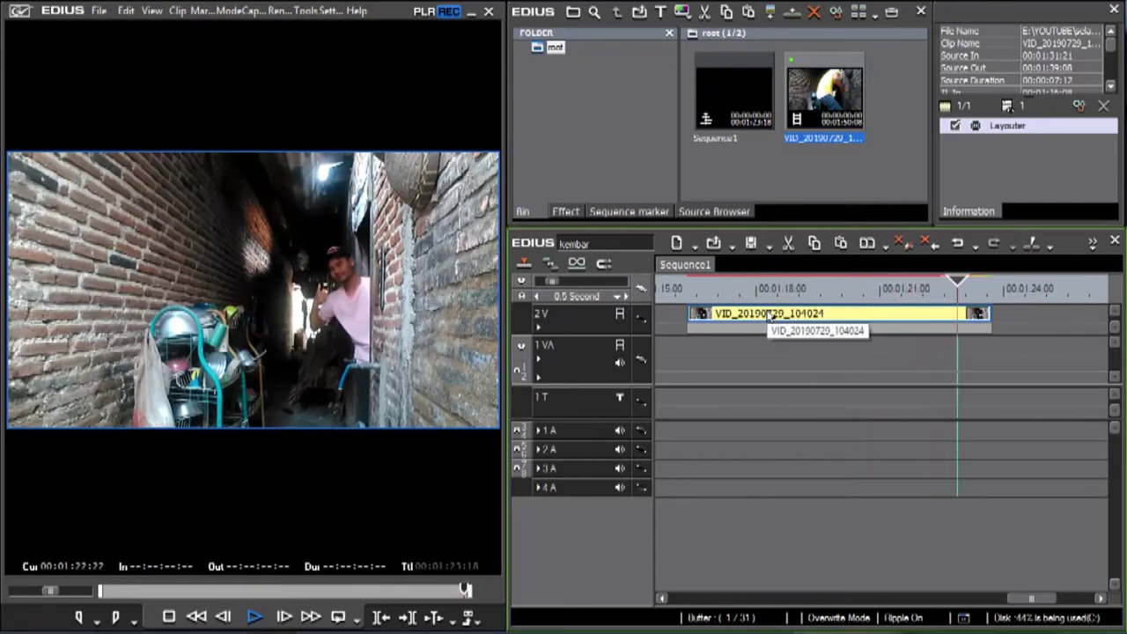
pyautogui.press('c')
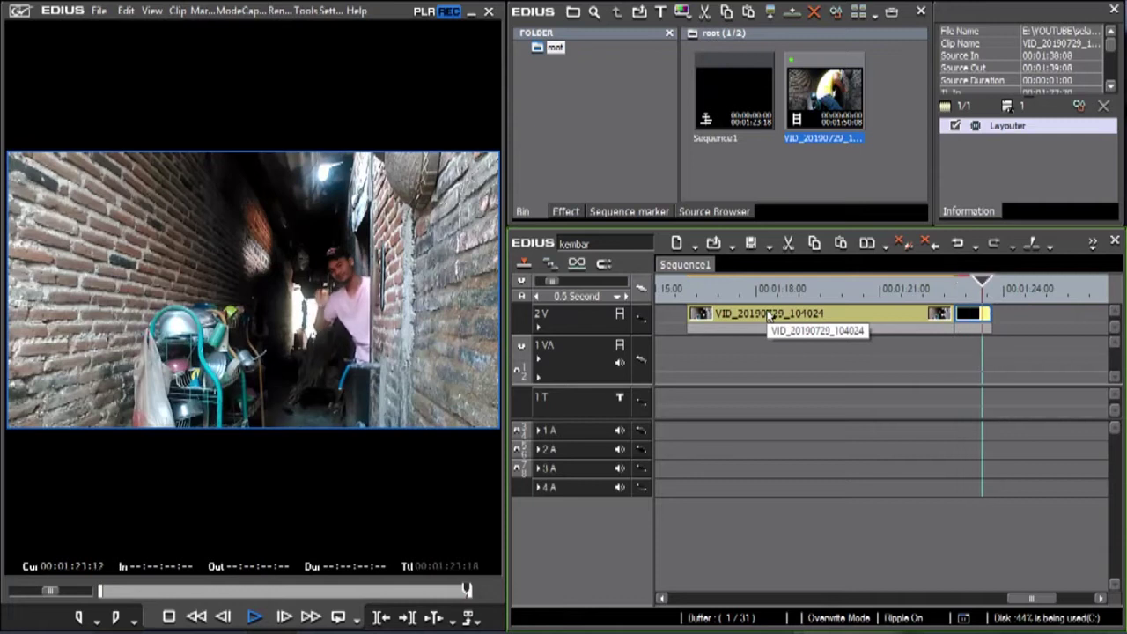
pyautogui.hotkey('ctrl', 'z')
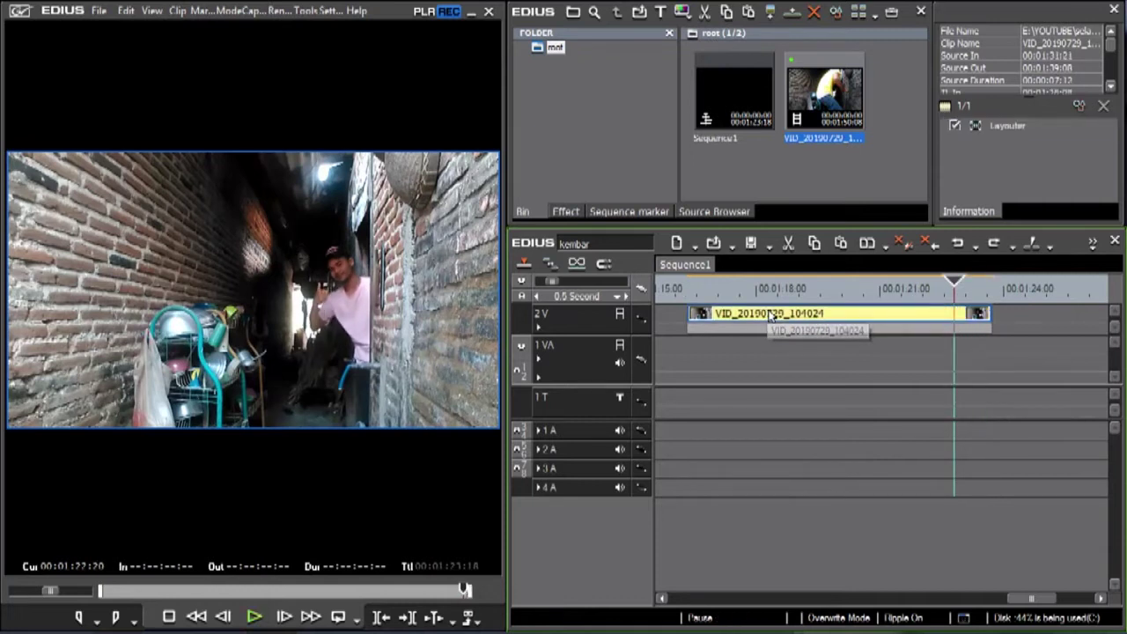
pyautogui.hotkey('ctrl', 'y')
pyautogui.press('Delete')
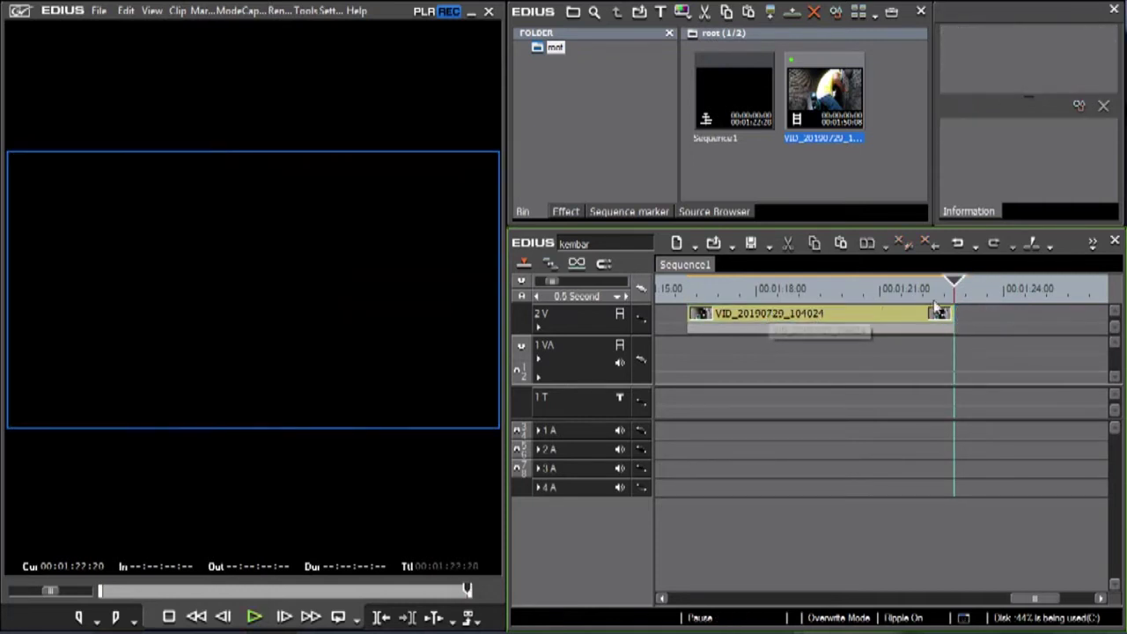
# Step: Enlarge the 1 VA clip in Layouter and shift it to position X -2.30 %, Y -0.30 %
pyautogui.scroll(-2, 905, 319)
pyautogui.click(829, 287)
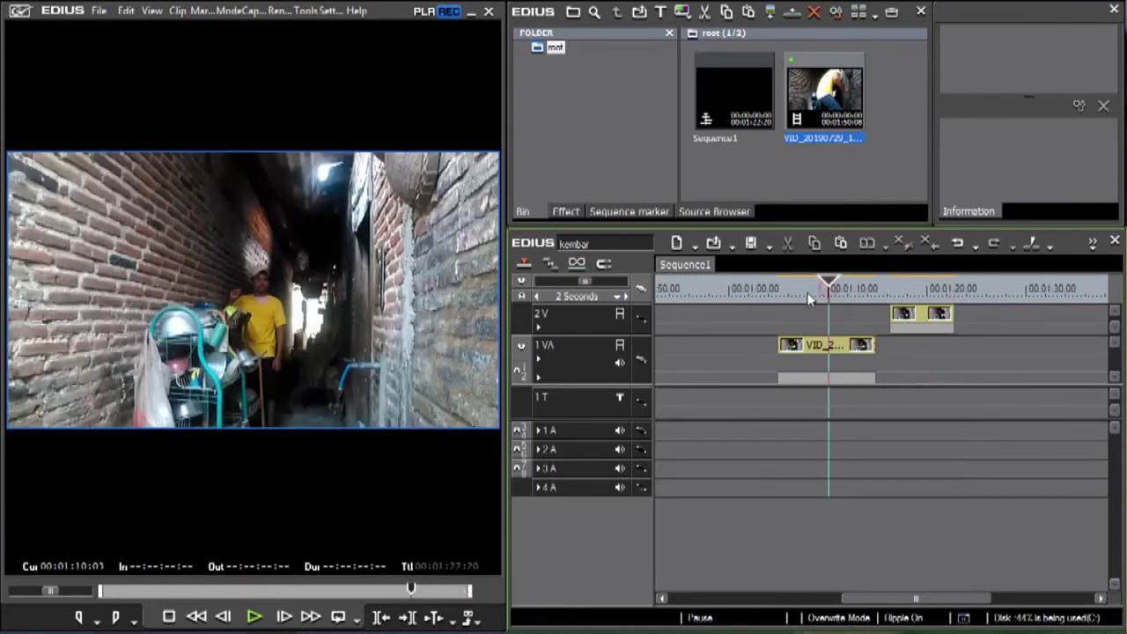
pyautogui.scroll(1, 786, 292)
pyautogui.click(782, 291)
pyautogui.moveTo(782, 295)
pyautogui.mouseDown()
pyautogui.moveTo(748, 293)
pyautogui.moveTo(782, 295)
pyautogui.mouseUp()
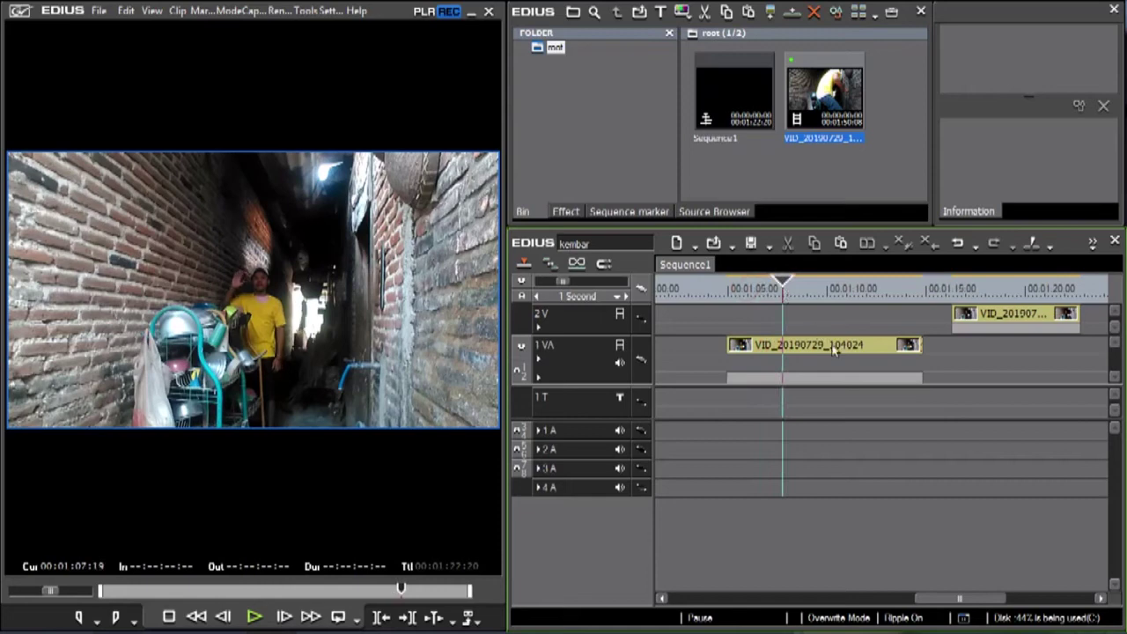
pyautogui.click(834, 350)
pyautogui.click(998, 129)
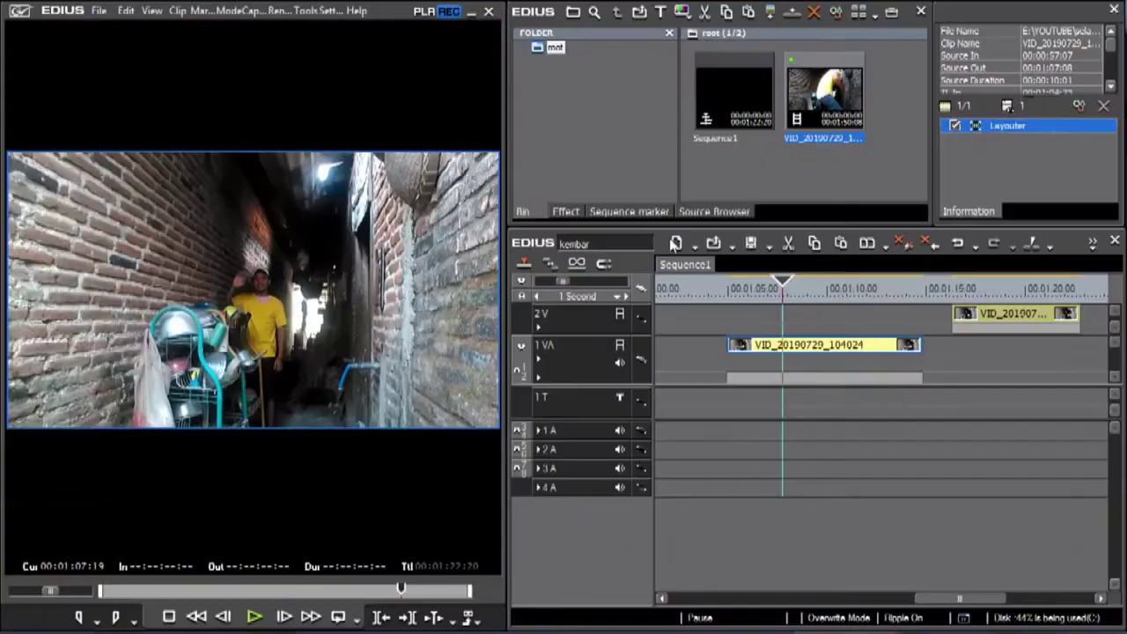
pyautogui.doubleClick(910, 222)
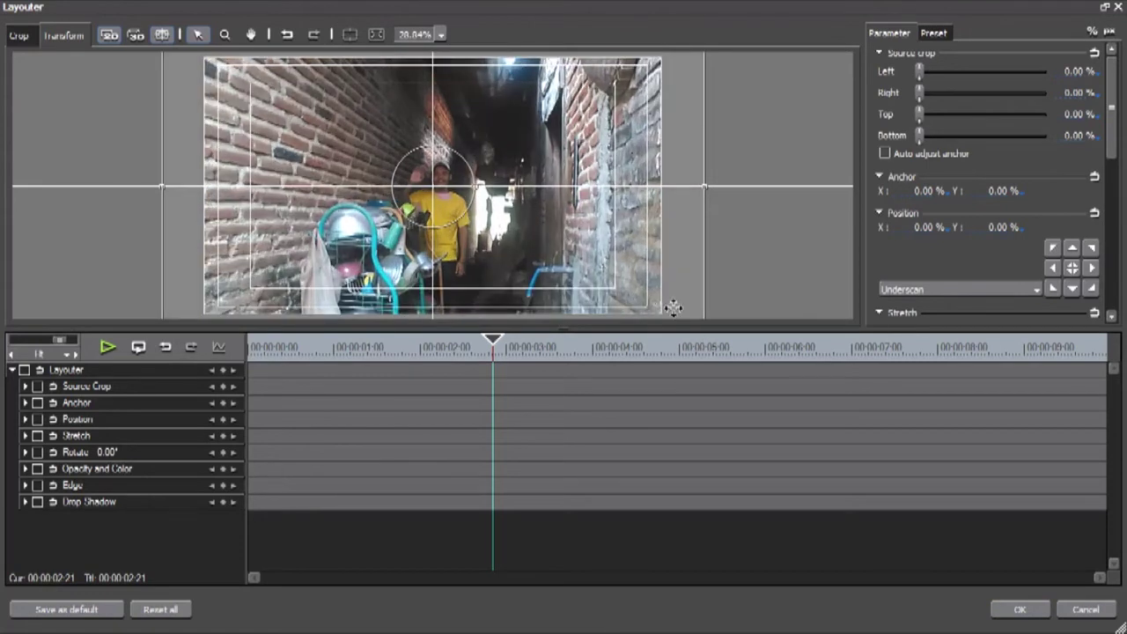
pyautogui.moveTo(705, 319); pyautogui.dragTo(621, 251)
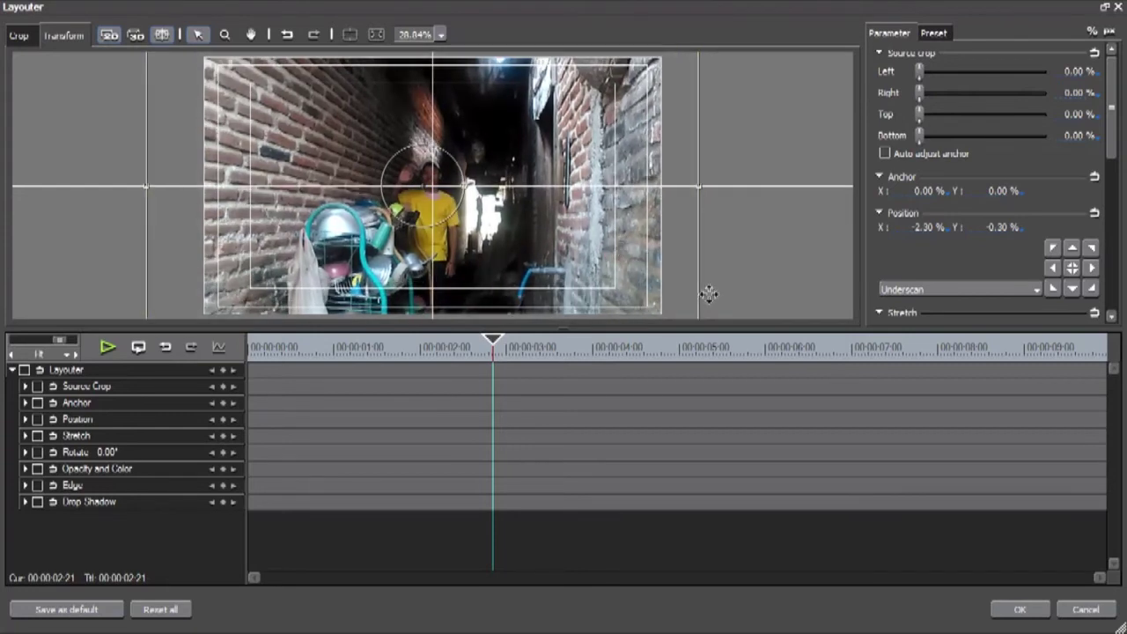
pyautogui.click(1014, 610)
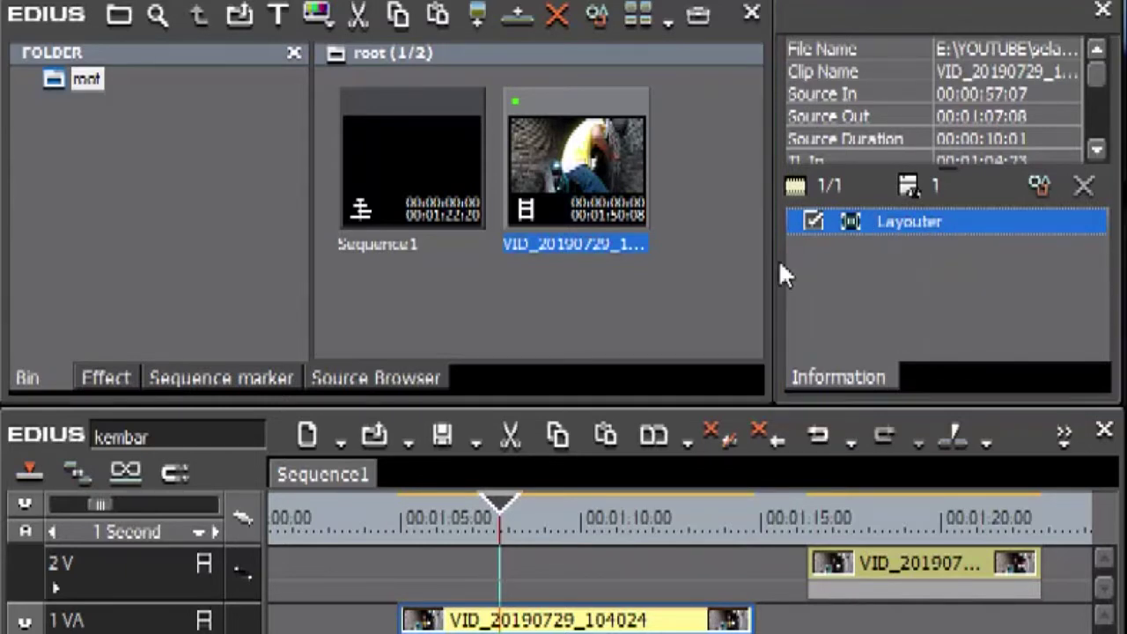
pyautogui.doubleClick(846, 222)
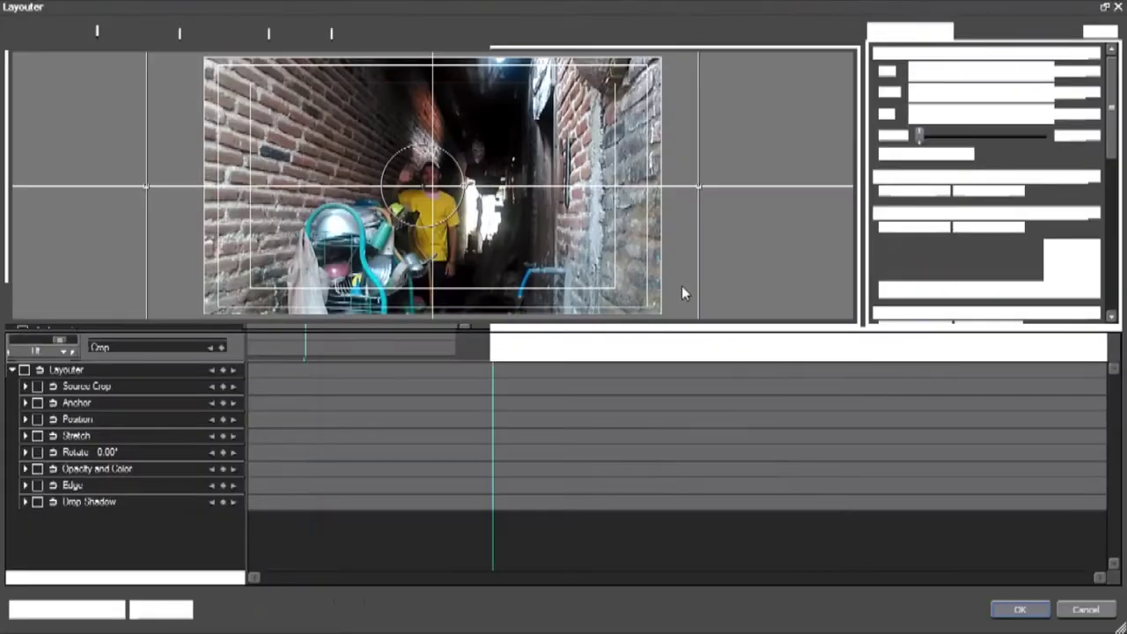
pyautogui.click(1004, 607)
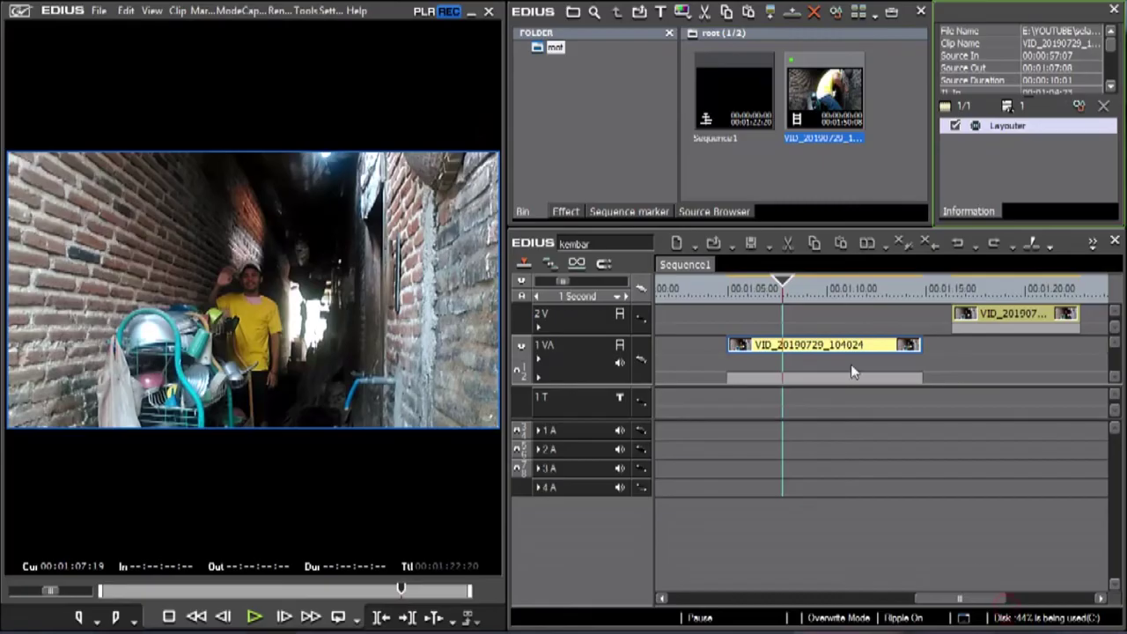
# Step: Place the 2 V clip over 1 VA at 00:01:08:09 and set its left source crop to about 57.6 % in Layouter
pyautogui.press('space')
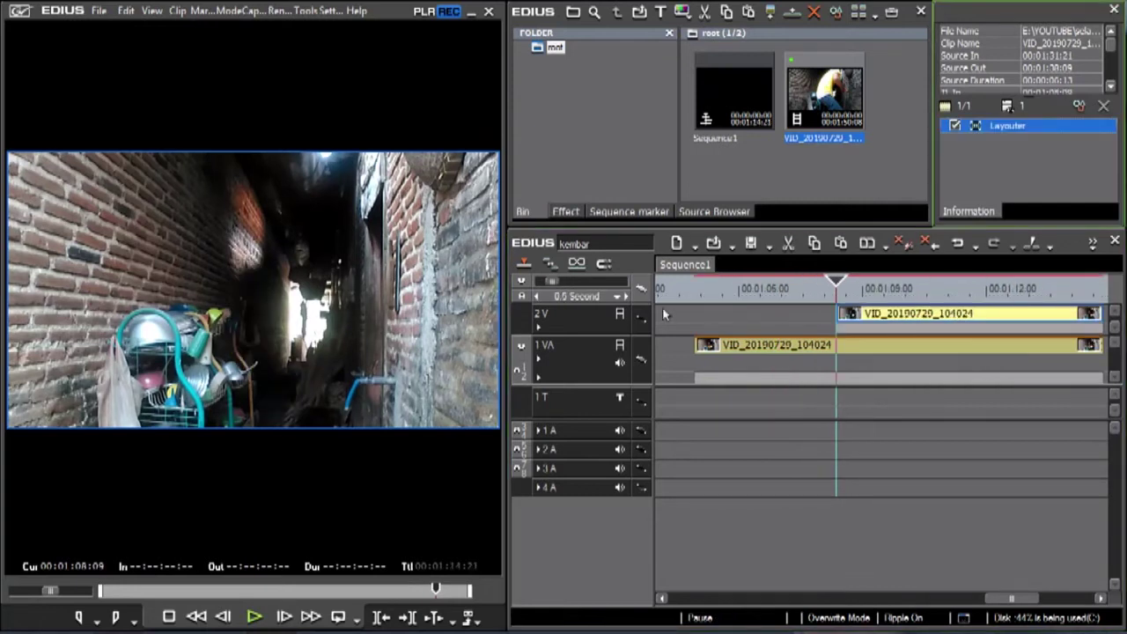
pyautogui.click(897, 291)
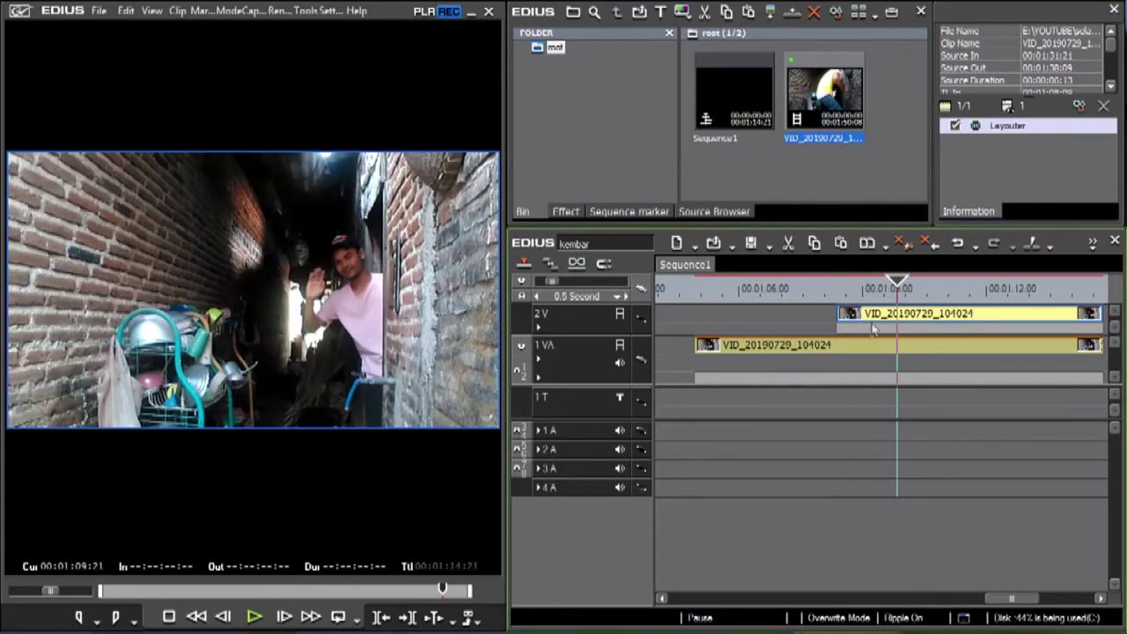
pyautogui.click(1019, 128)
pyautogui.doubleClick(1017, 129)
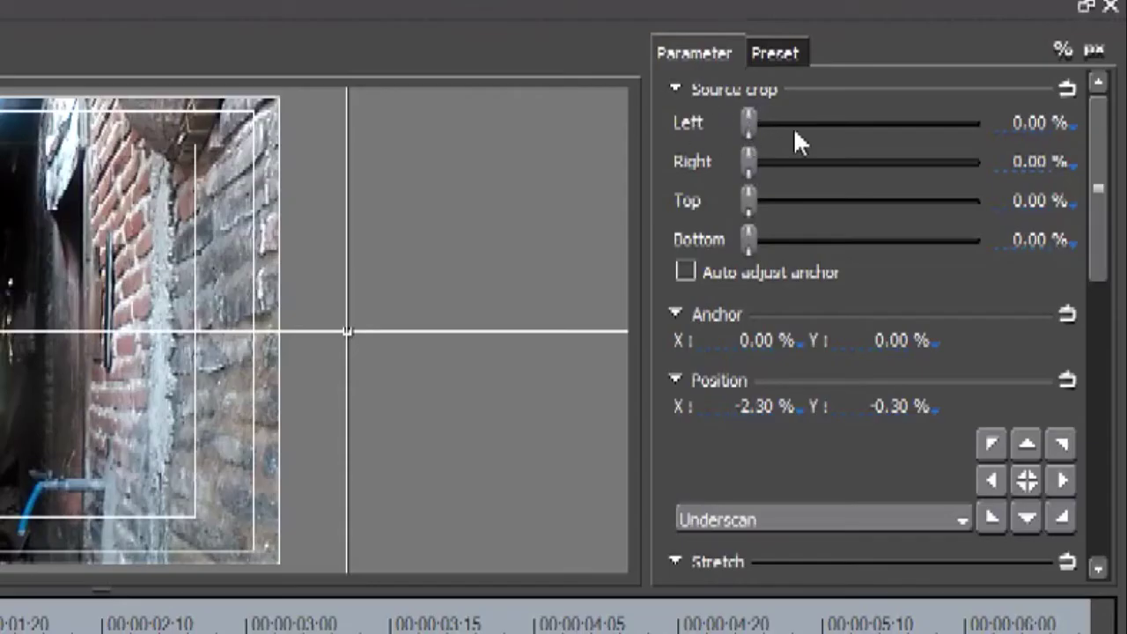
pyautogui.moveTo(757, 126); pyautogui.dragTo(839, 212)
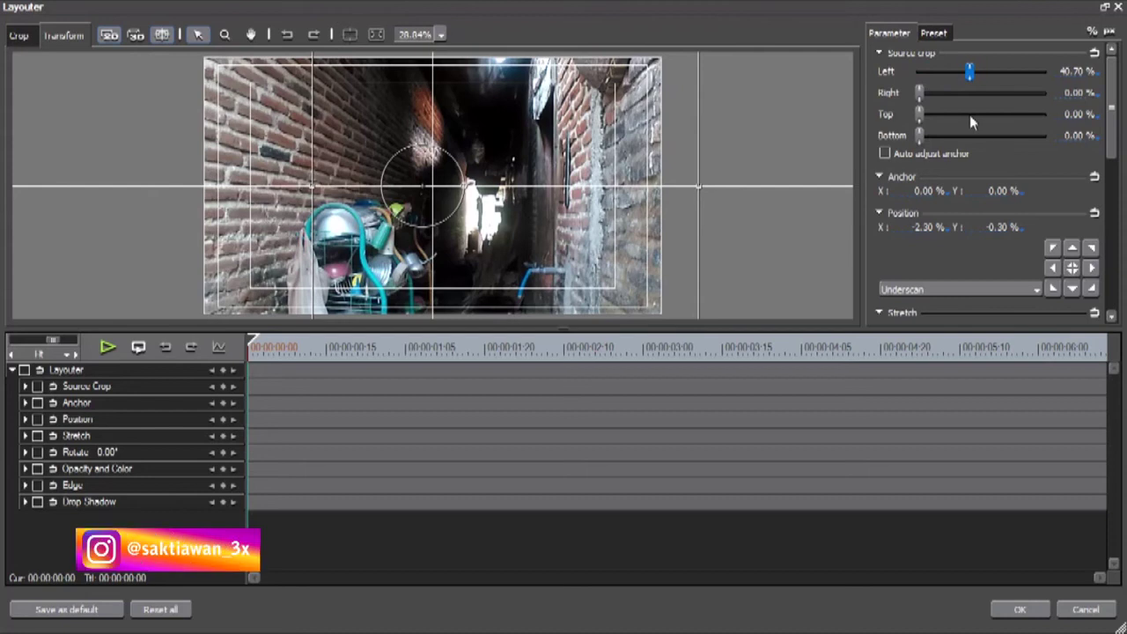
pyautogui.moveTo(970, 114); pyautogui.dragTo(988, 135)
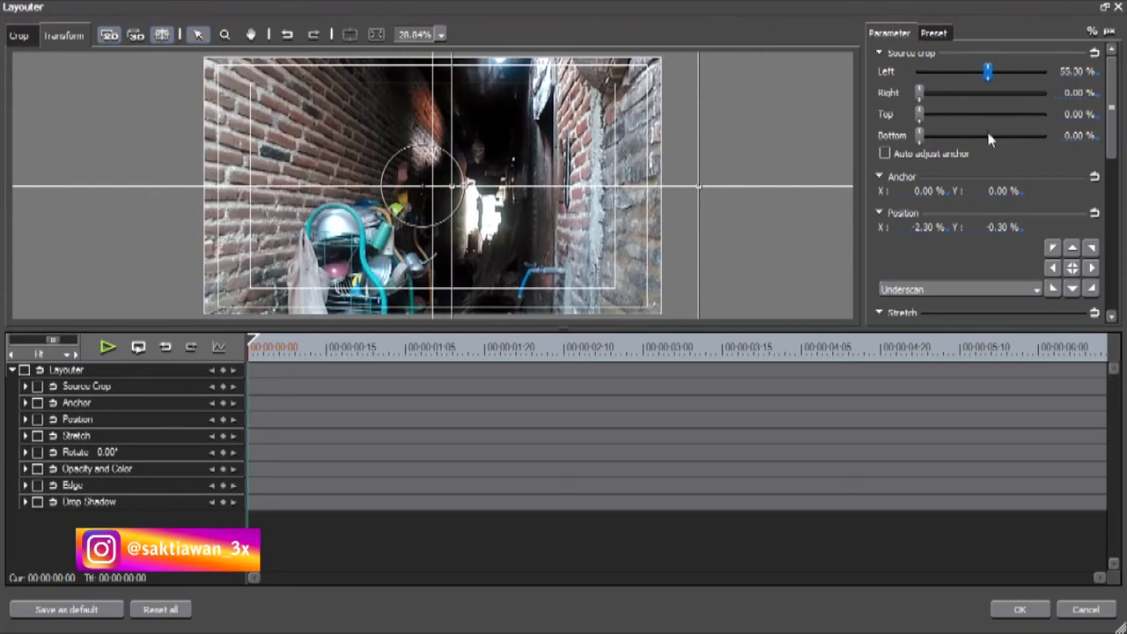
pyautogui.click(1075, 71)
pyautogui.scroll(1, 1082, 72)
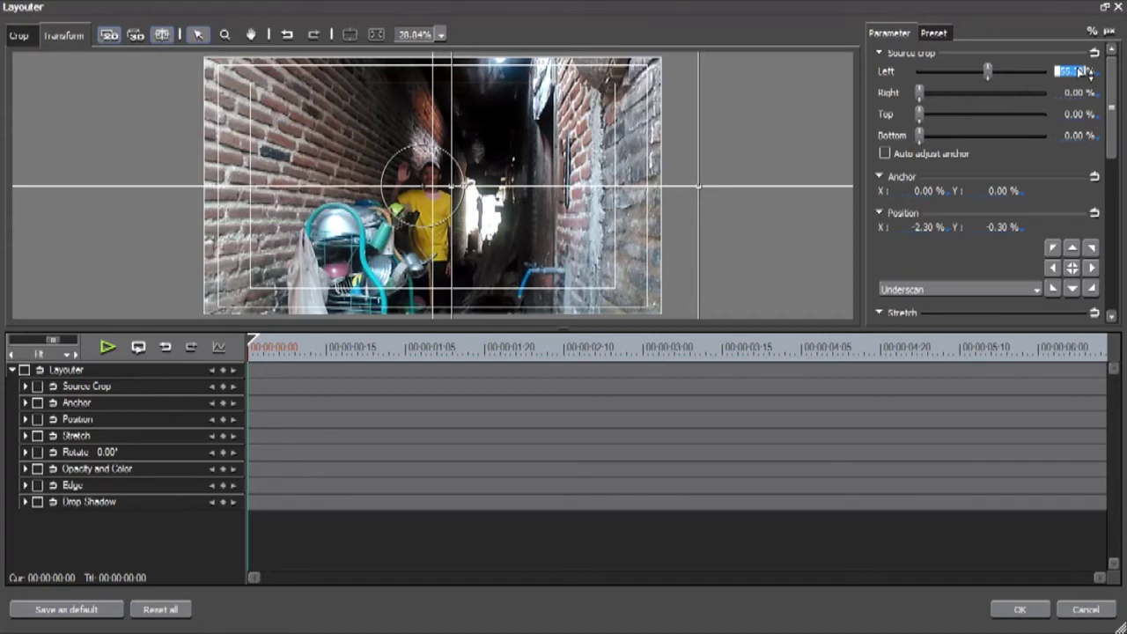
pyautogui.click(1079, 71)
pyautogui.scroll(1, 1079, 71)
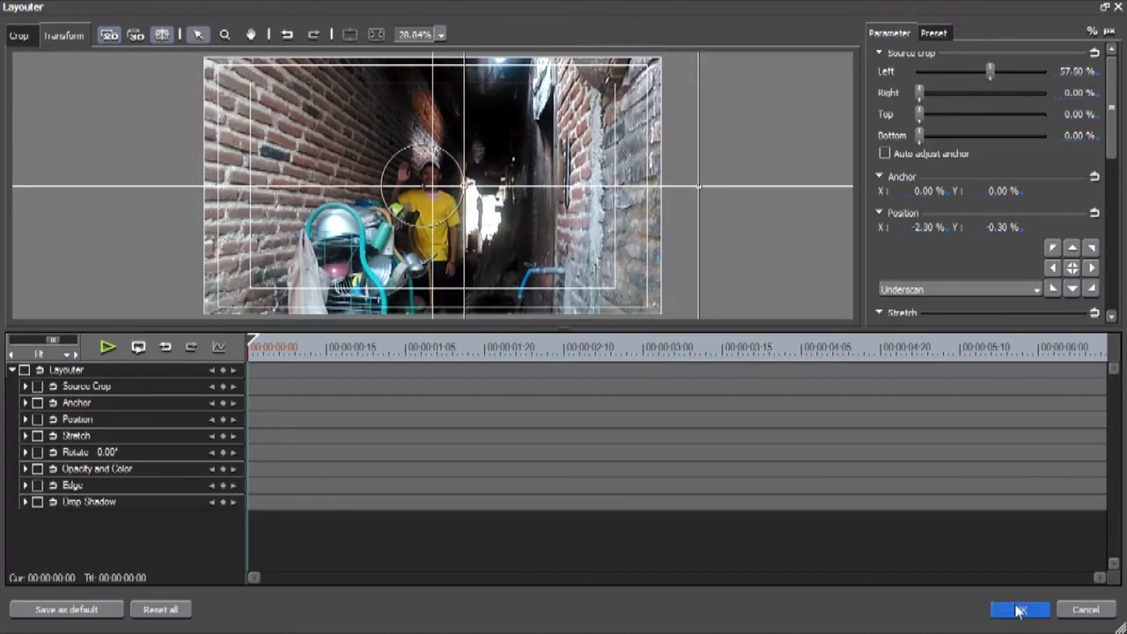
pyautogui.click(1013, 610)
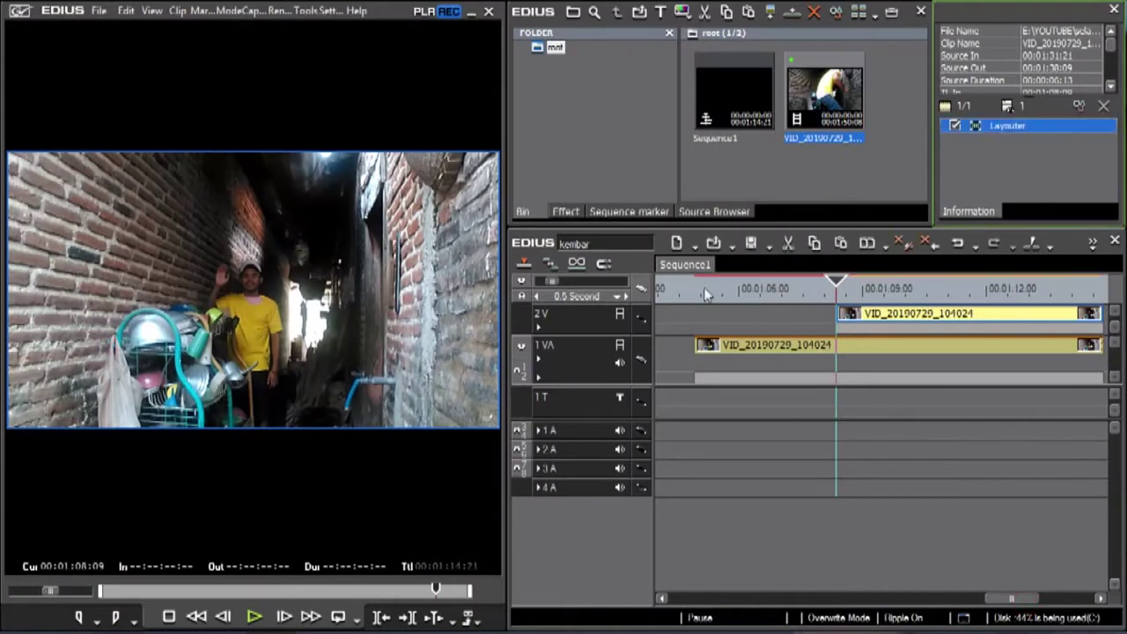
# Step: Preview the combined shot to about 00:01:09:21 and apply the 3-Way Color Correction filter to the 2 V clip
pyautogui.press('space')
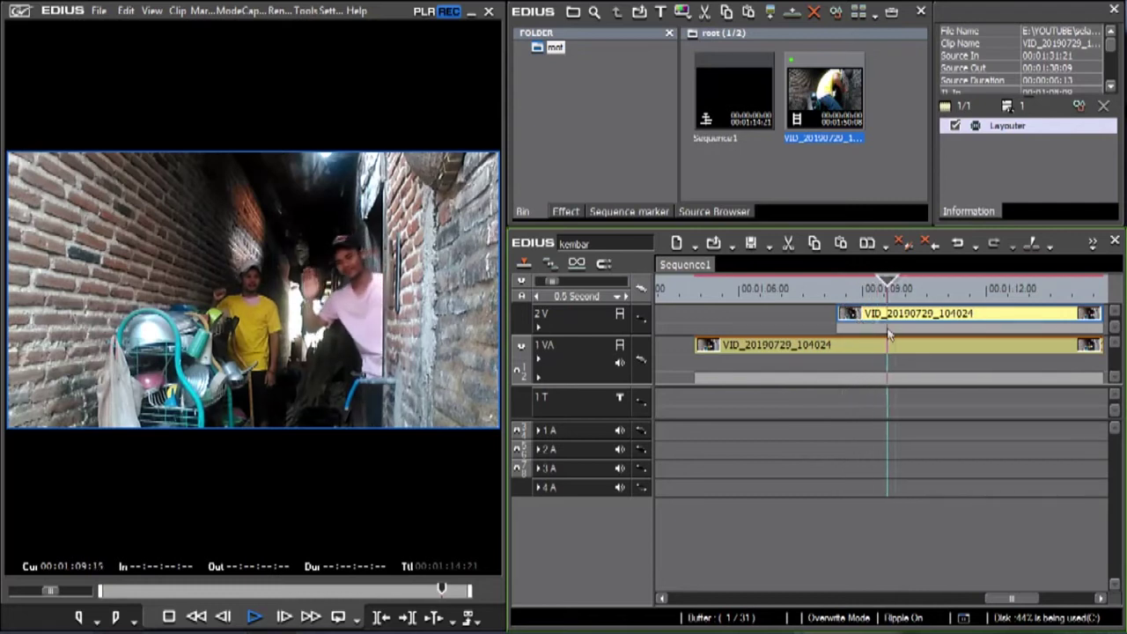
pyautogui.moveTo(921, 289); pyautogui.dragTo(896, 291)
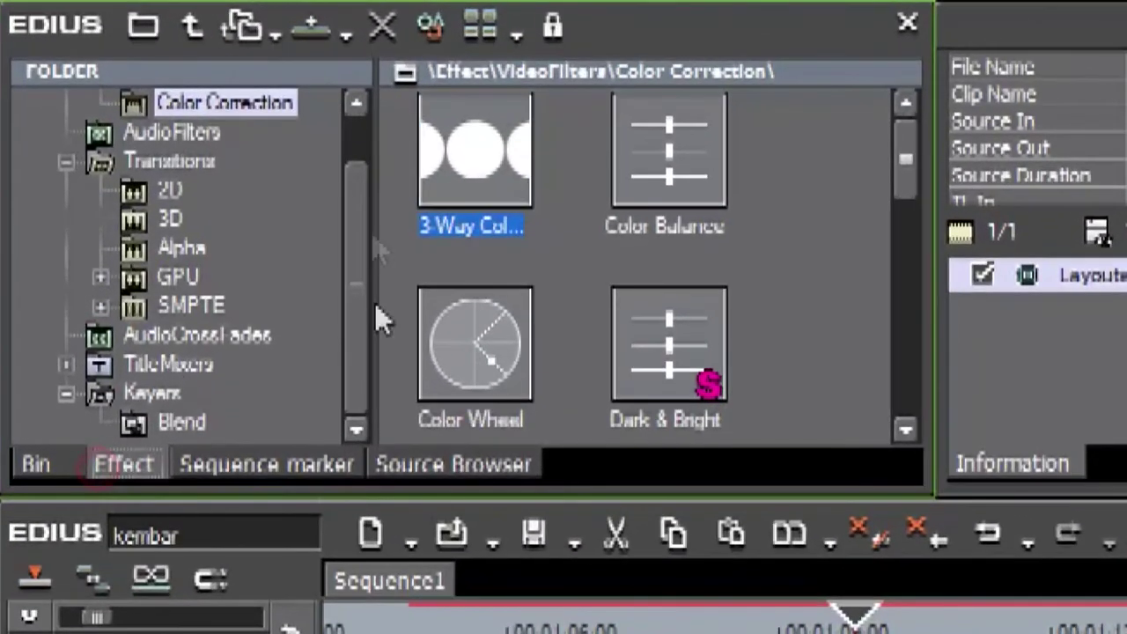
pyautogui.moveTo(658, 131); pyautogui.dragTo(661, 71)
pyautogui.click(221, 184)
pyautogui.click(226, 160)
pyautogui.click(524, 191)
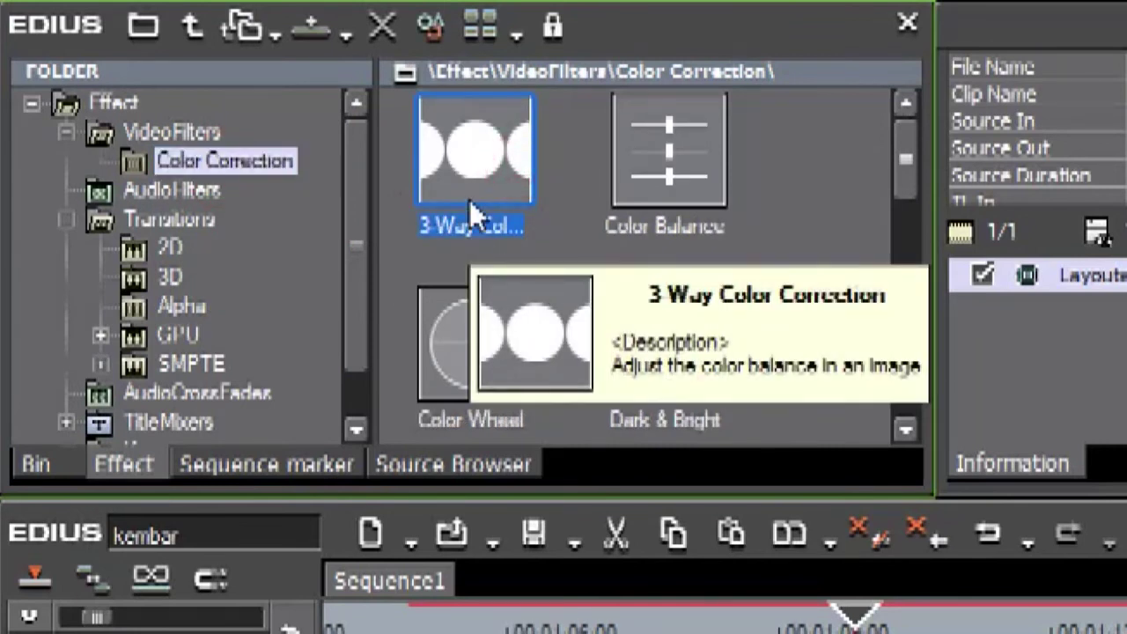
pyautogui.moveTo(469, 198); pyautogui.dragTo(767, 463)
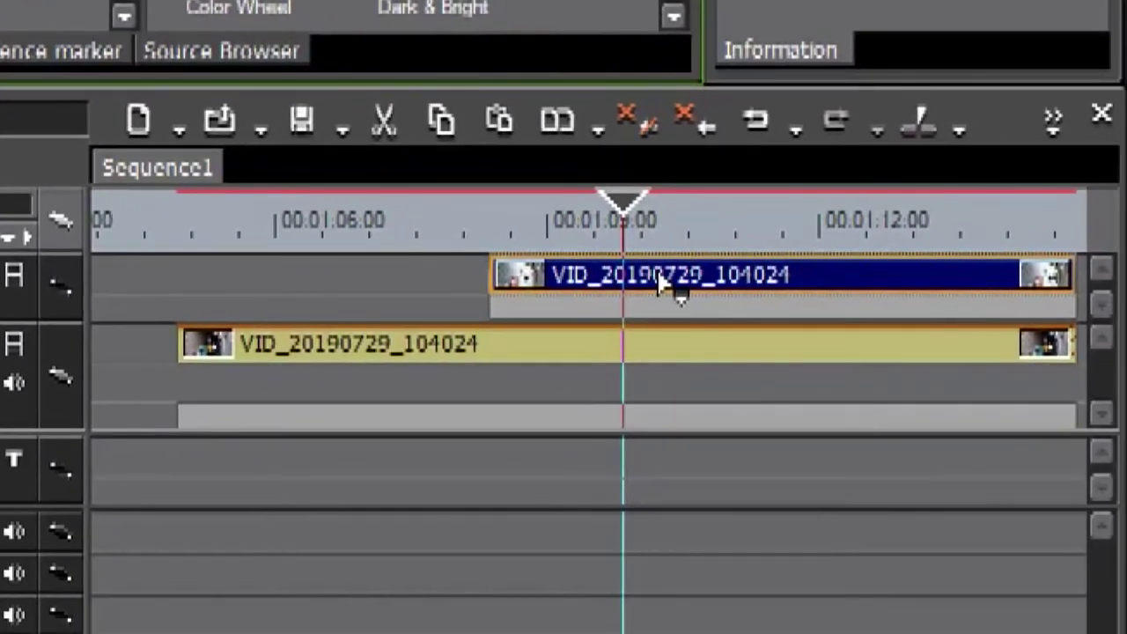
pyautogui.click(422, 354)
pyautogui.click(521, 313)
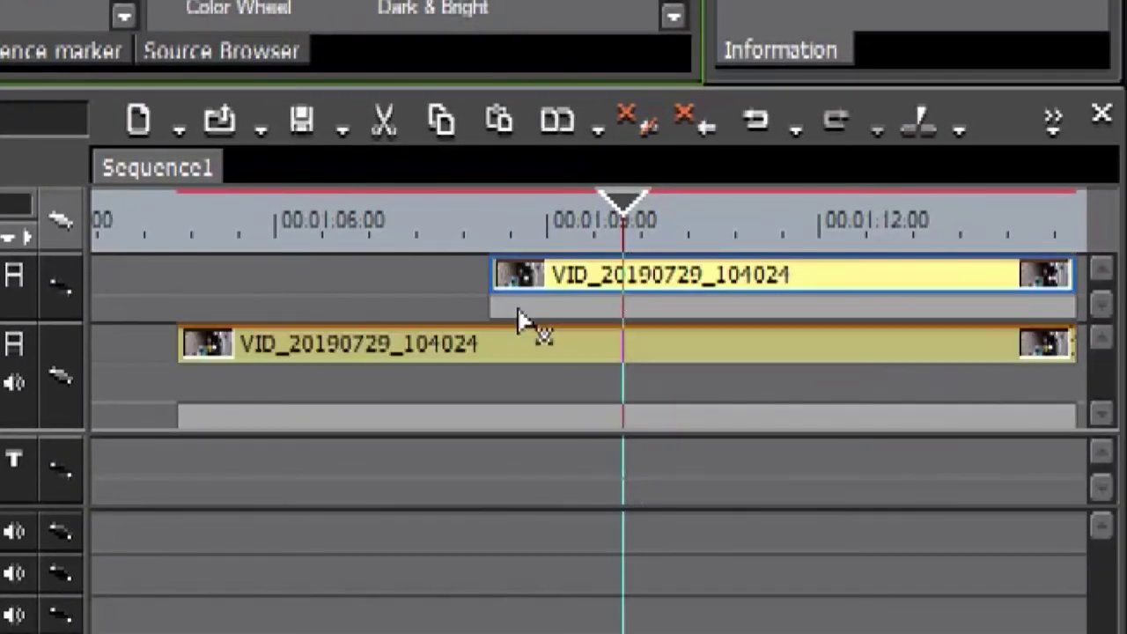
pyautogui.moveTo(612, 268); pyautogui.dragTo(612, 267)
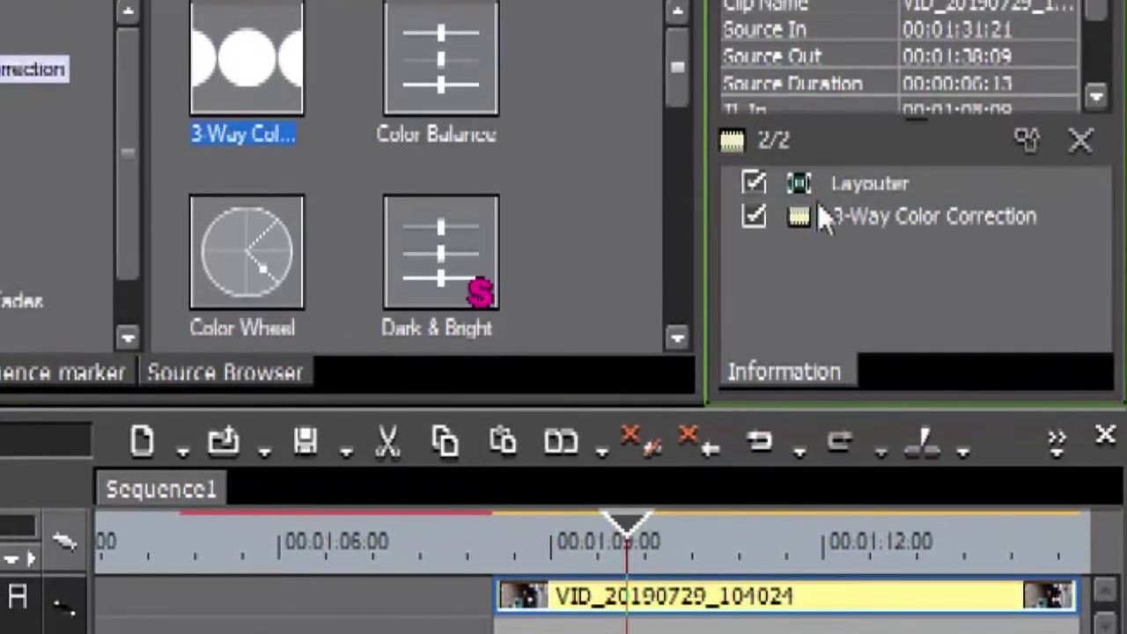
# Step: Set the 3-Way Color Correction to black contrast -5.1, gray contrast -5.3, white Cb 9.8 and Cr -3.9, and fine-tune the gray saturation
pyautogui.click(819, 213)
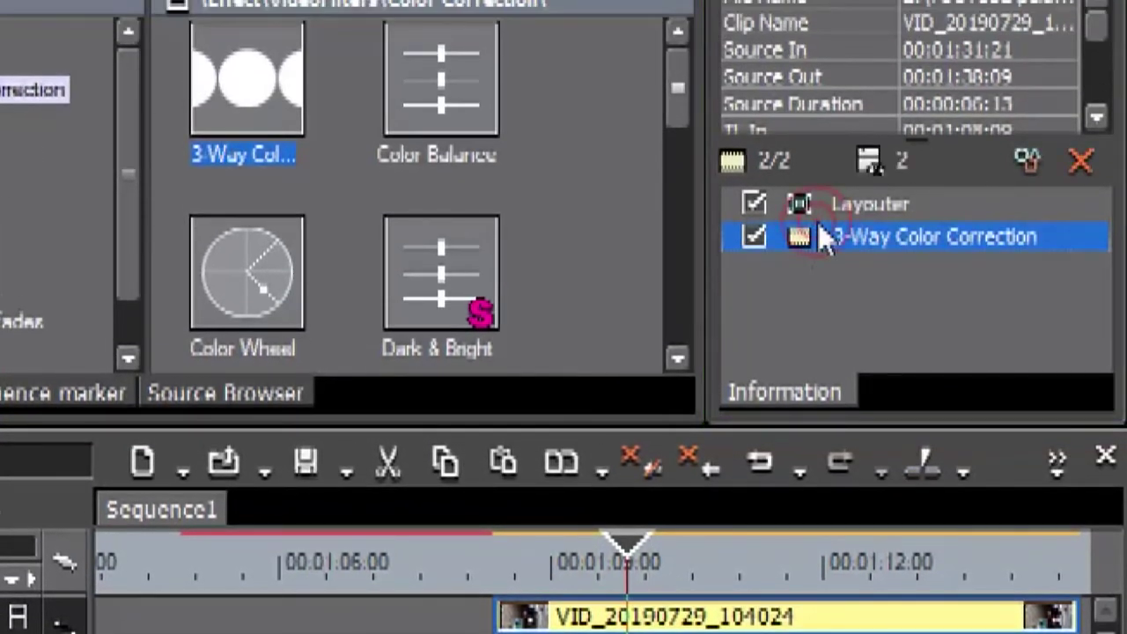
pyautogui.doubleClick(824, 236)
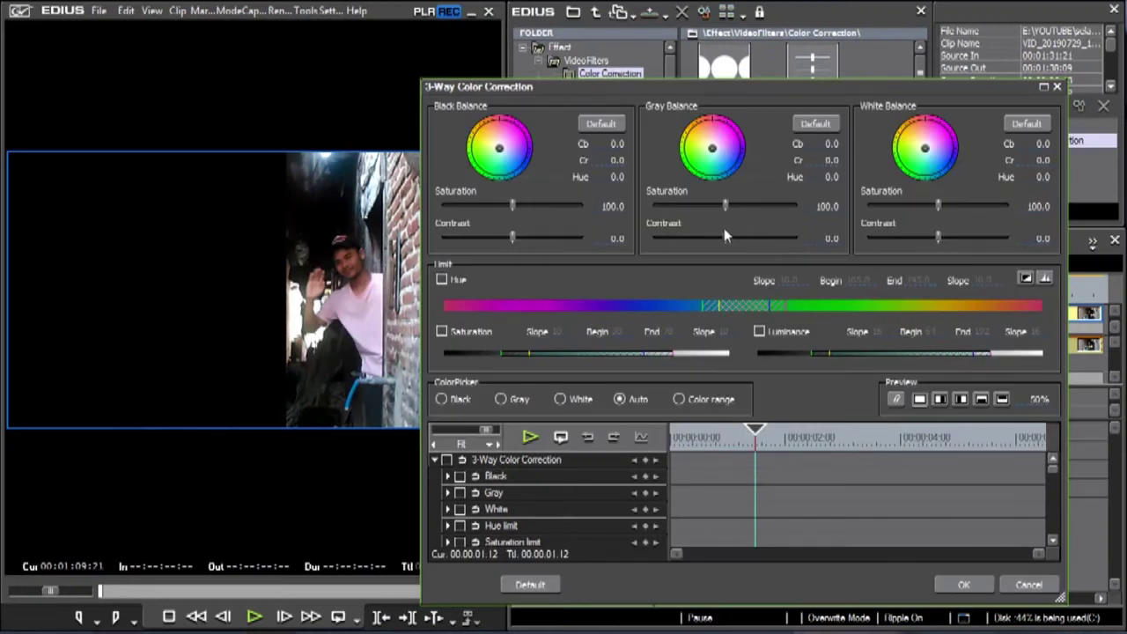
pyautogui.moveTo(728, 239); pyautogui.dragTo(704, 243)
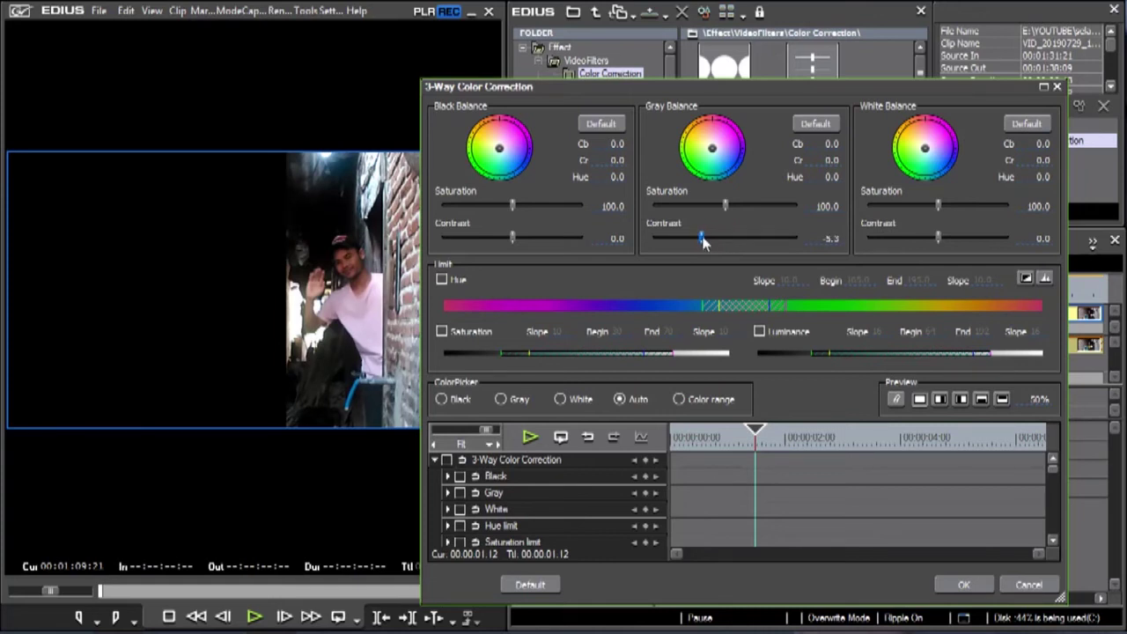
pyautogui.moveTo(1041, 161); pyautogui.dragTo(1015, 122)
pyautogui.click(1035, 163)
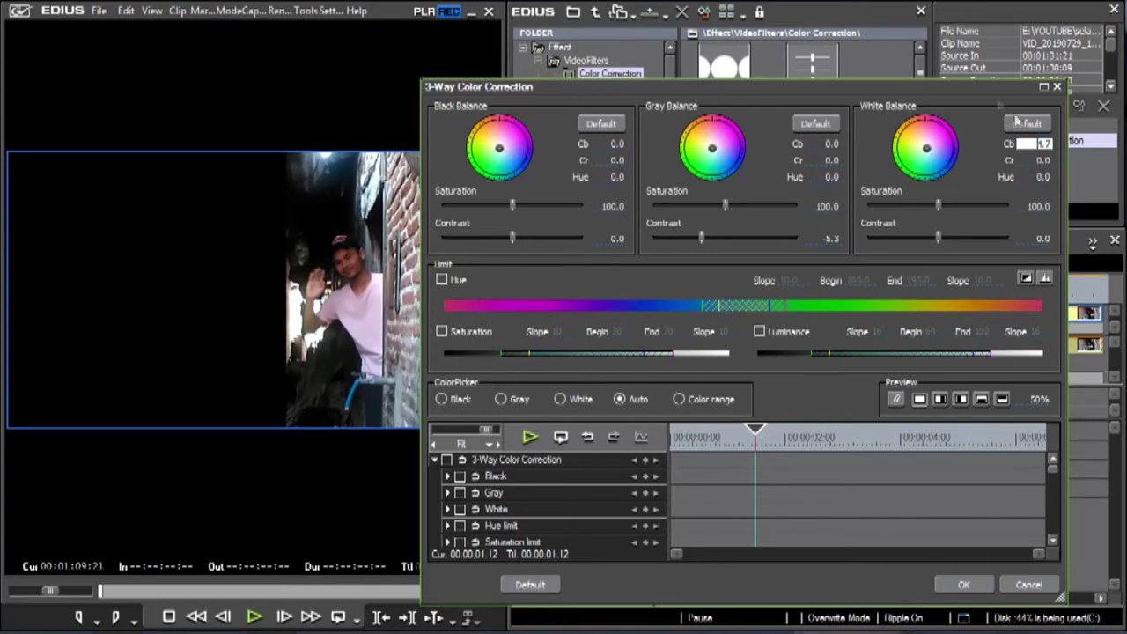
pyautogui.moveTo(1039, 161); pyautogui.dragTo(1047, 201)
pyautogui.moveTo(1043, 144); pyautogui.dragTo(1028, 100)
pyautogui.moveTo(1038, 163); pyautogui.dragTo(1042, 180)
pyautogui.moveTo(482, 240); pyautogui.dragTo(489, 238)
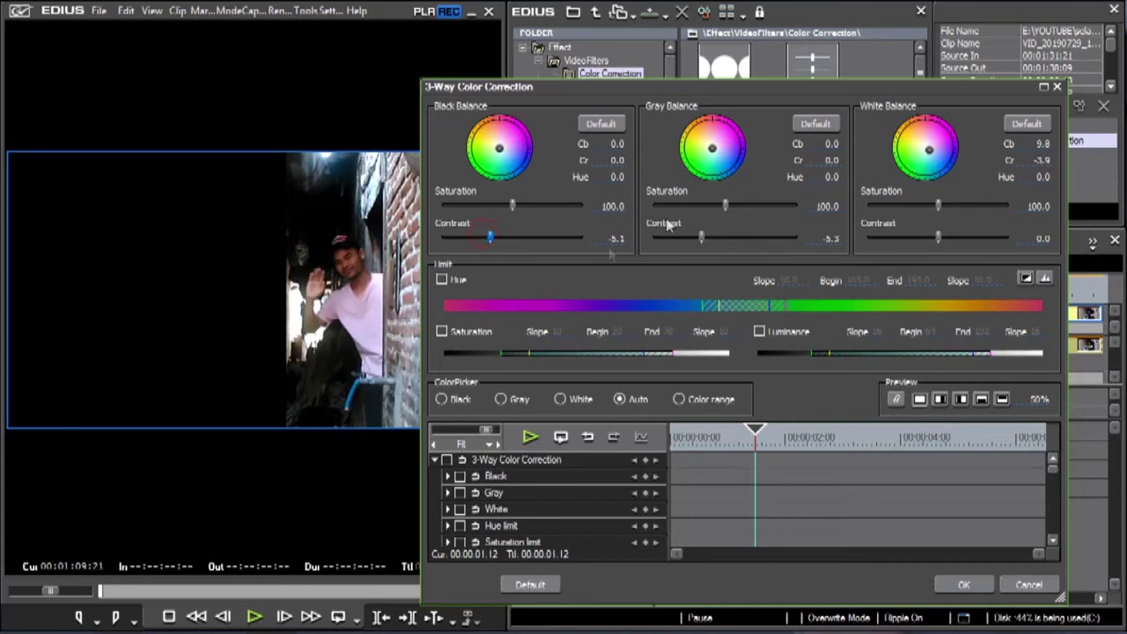
pyautogui.moveTo(726, 205); pyautogui.dragTo(730, 222)
pyautogui.click(964, 586)
# Step: Apply Color Balance to the 2 V clip, lowering brightness and contrast to about -5 and fine-tuning the chroma
pyautogui.moveTo(835, 88); pyautogui.dragTo(977, 175)
pyautogui.doubleClick(1009, 157)
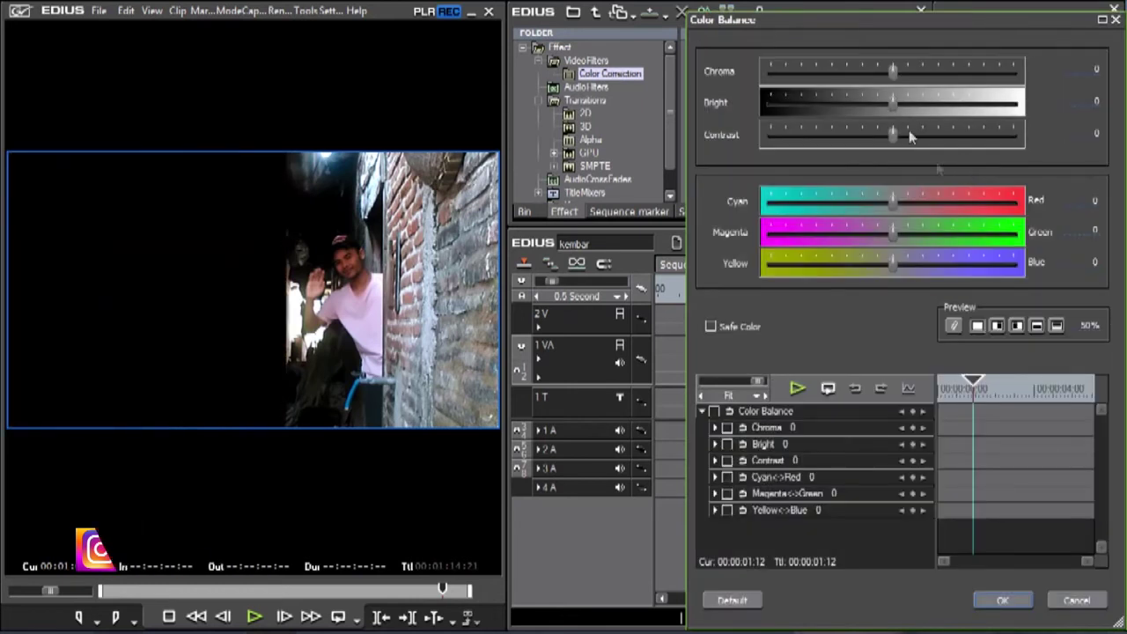
pyautogui.moveTo(885, 106); pyautogui.dragTo(890, 151)
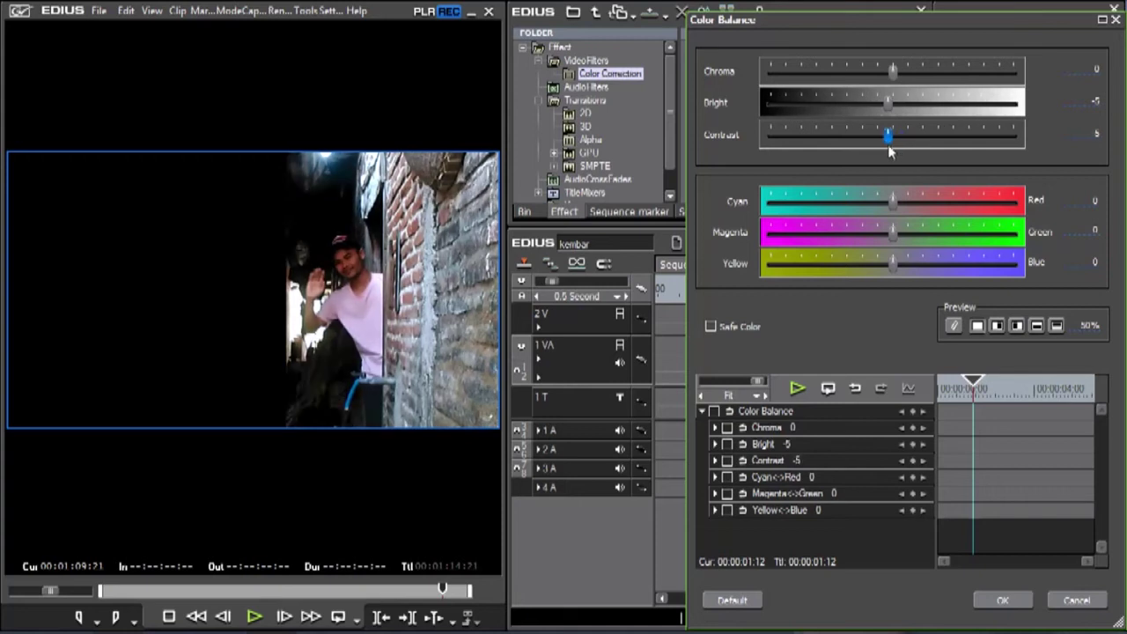
pyautogui.click(886, 109)
pyautogui.moveTo(899, 77)
pyautogui.mouseDown()
pyautogui.moveTo(910, 94)
pyautogui.moveTo(892, 92)
pyautogui.mouseUp()
pyautogui.click(1007, 599)
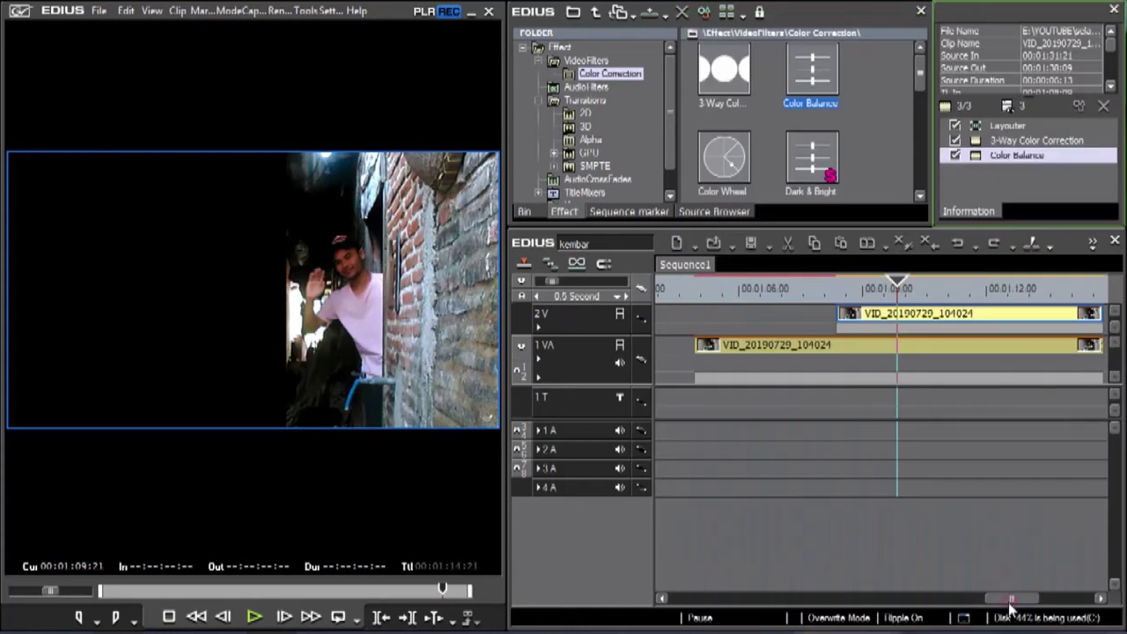
# Step: Copy the 3-Way Color Correction and Color Balance filters from the 2 V clip to the 1 VA clip and preview the match
pyautogui.click(1026, 155)
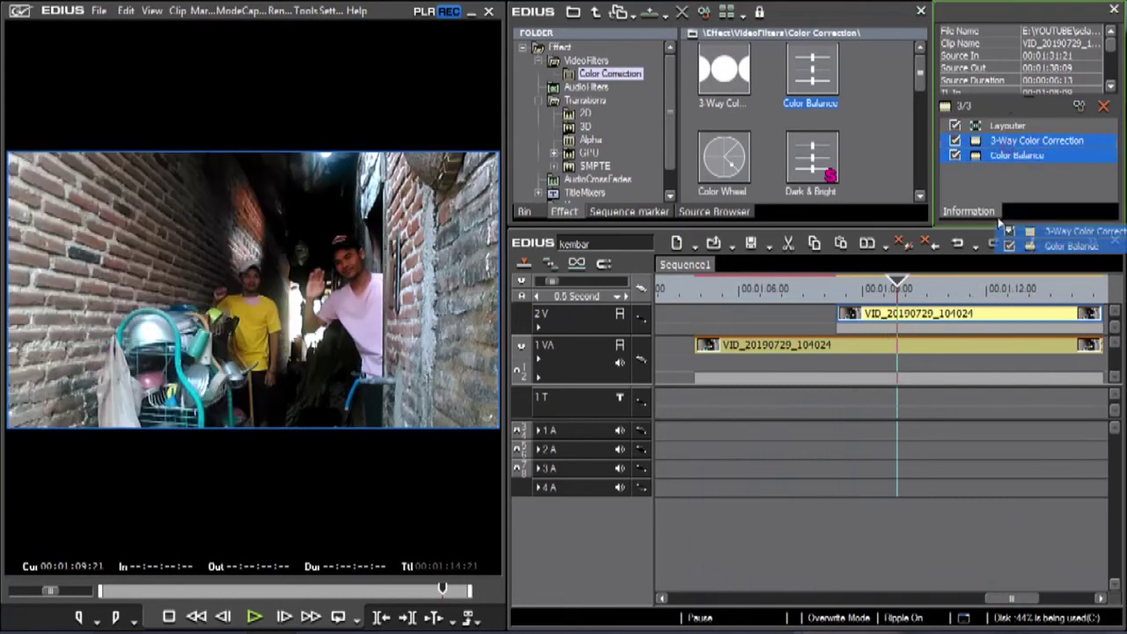
pyautogui.click(790, 345)
pyautogui.click(786, 288)
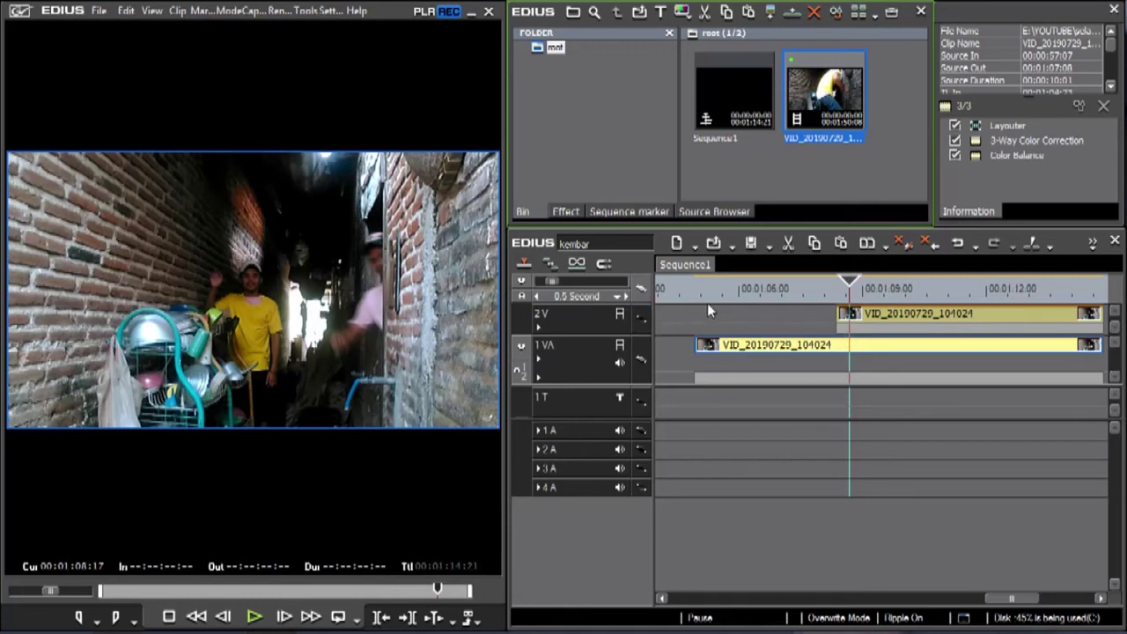
# Step: Create a new title in the bin and draw a rectangle about 2173 × 256 across the upper edge of the frame
pyautogui.click(555, 211)
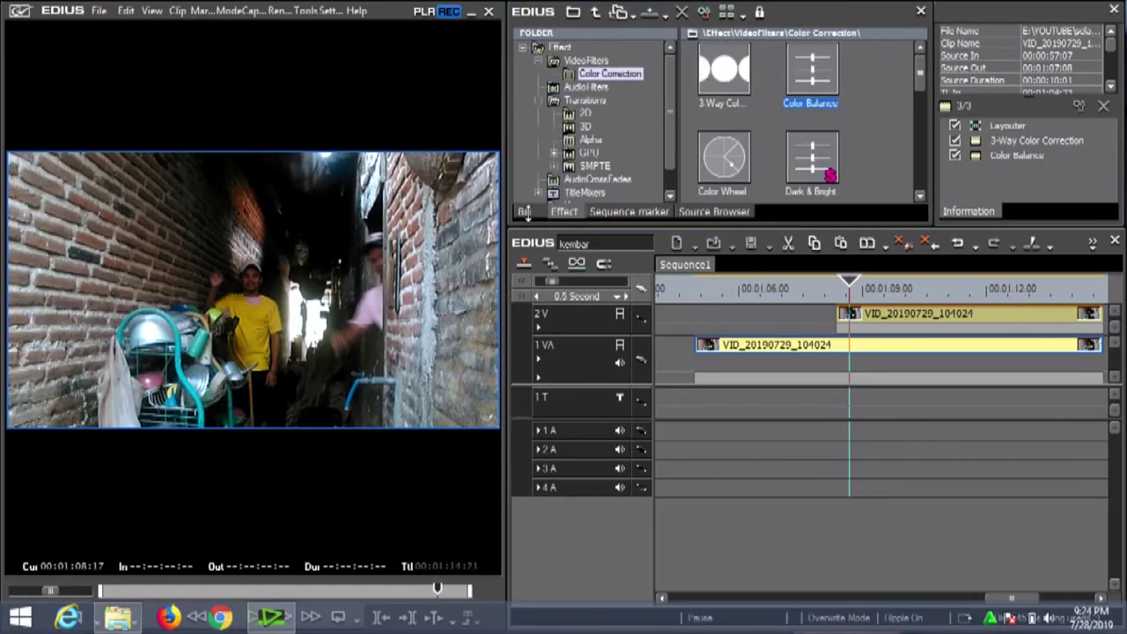
pyautogui.click(538, 212)
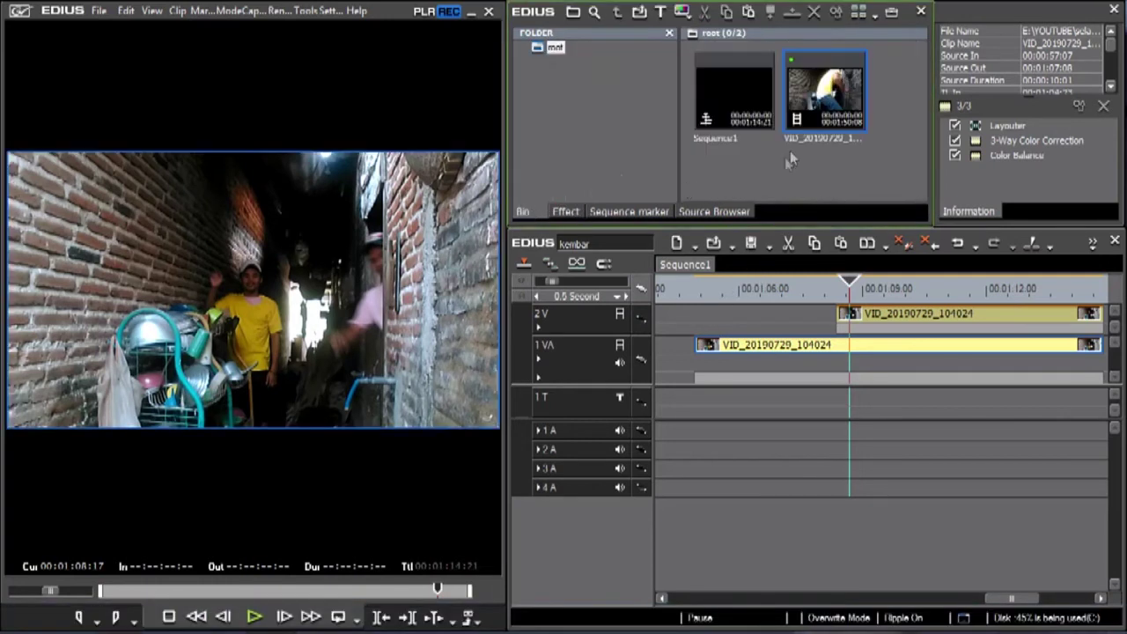
pyautogui.rightClick(780, 180)
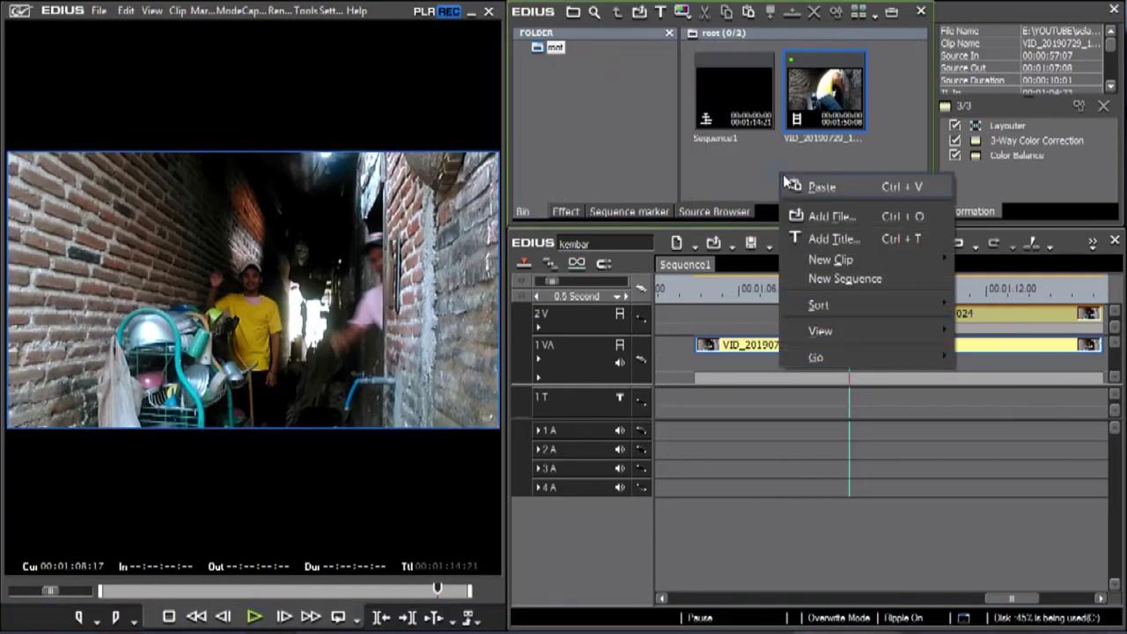
pyautogui.click(888, 236)
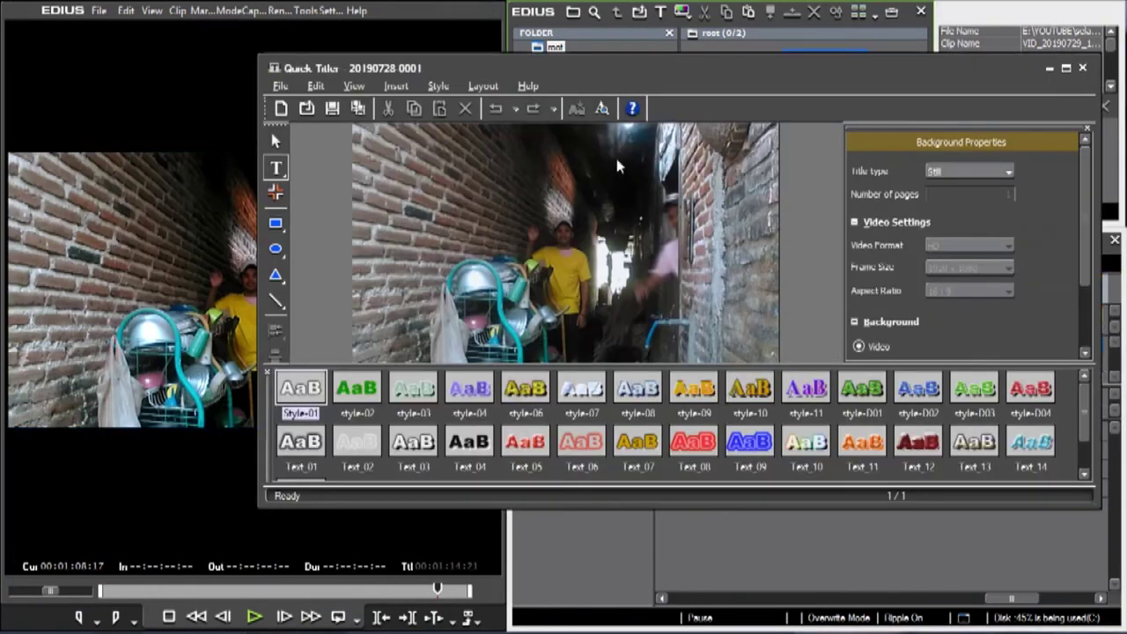
pyautogui.click(277, 224)
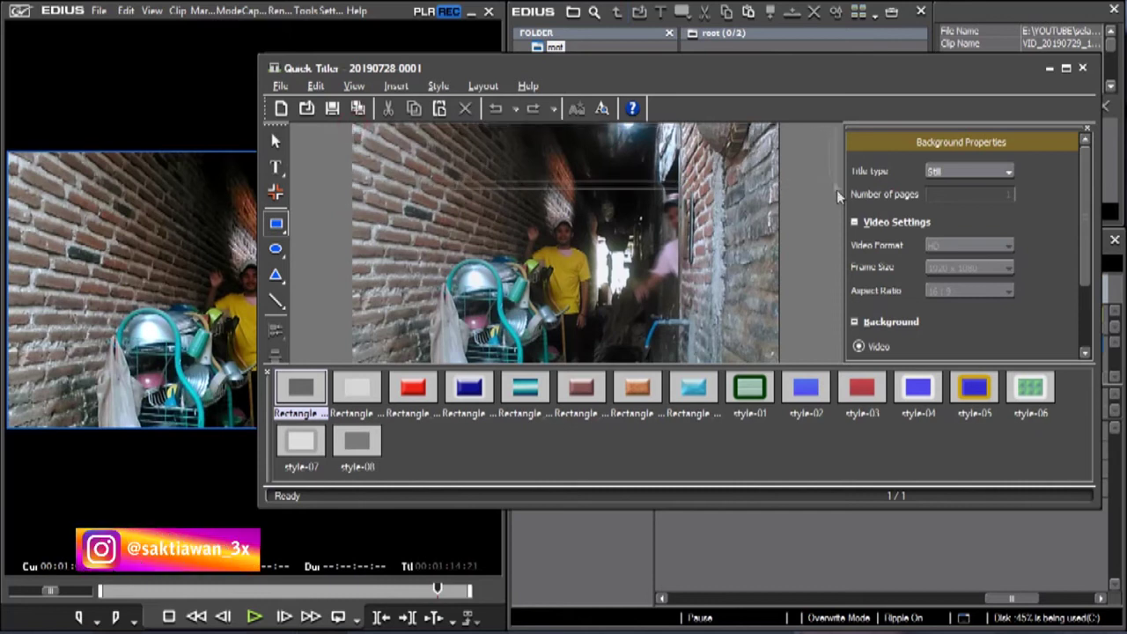
pyautogui.moveTo(354, 126); pyautogui.dragTo(837, 182)
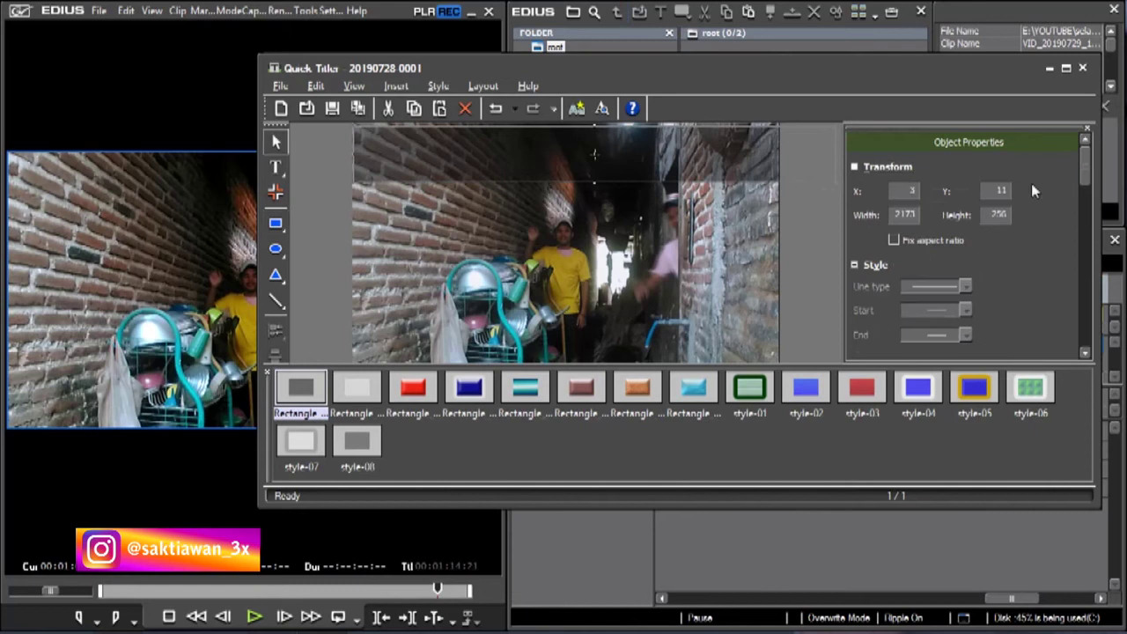
# Step: Set the rectangle's fill transparency to 0% and its first fill color to solid black
pyautogui.moveTo(1086, 162); pyautogui.dragTo(1087, 189)
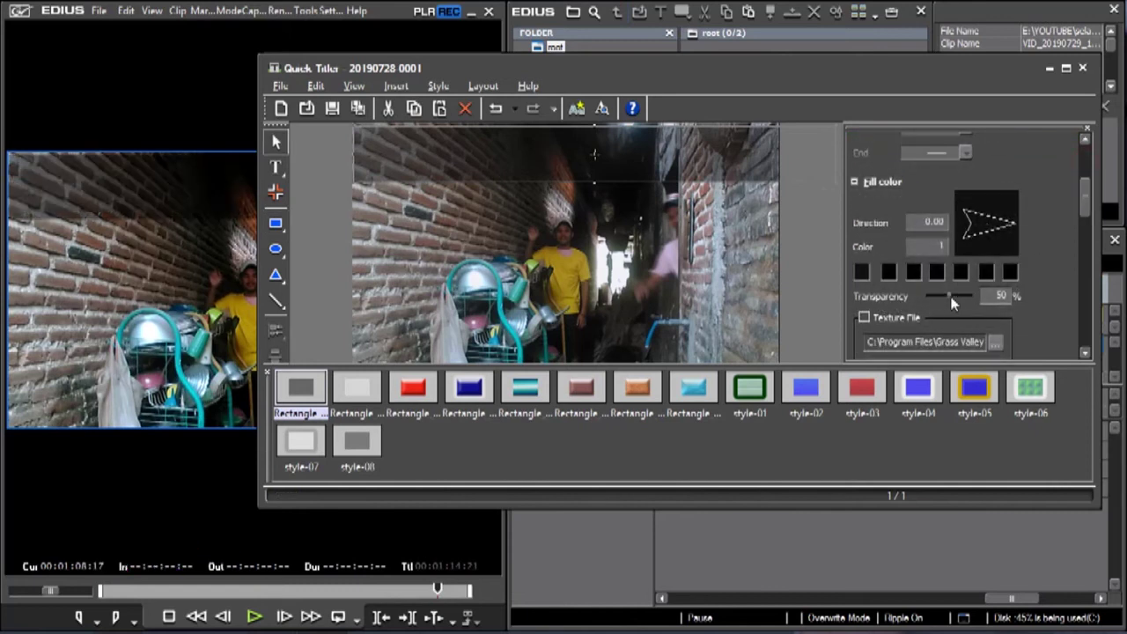
pyautogui.moveTo(962, 296); pyautogui.dragTo(900, 300)
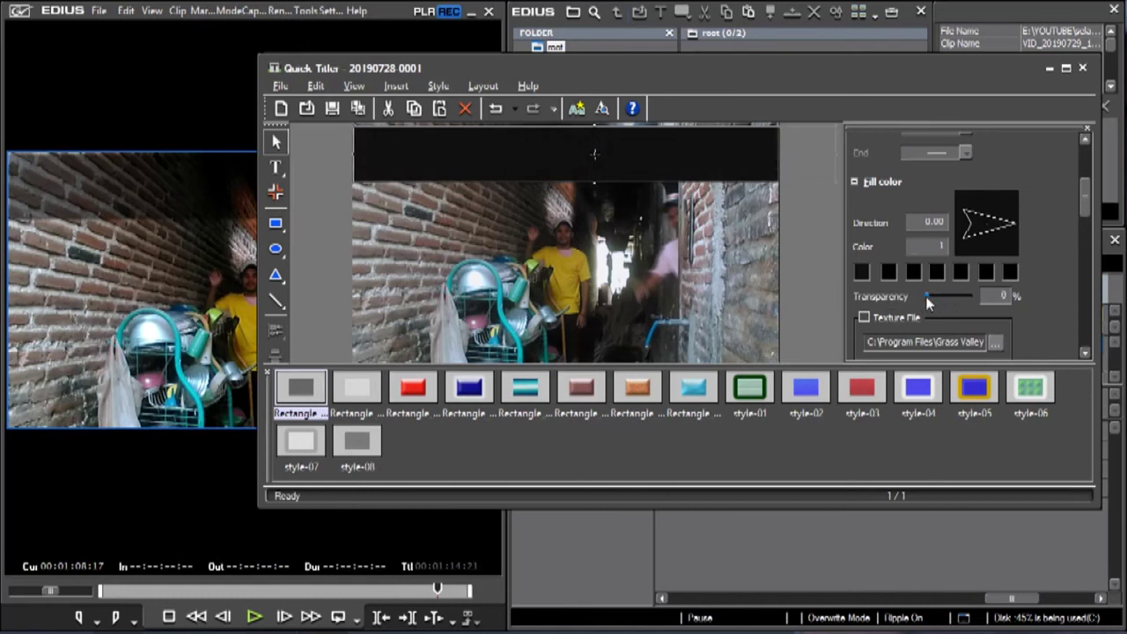
pyautogui.click(863, 272)
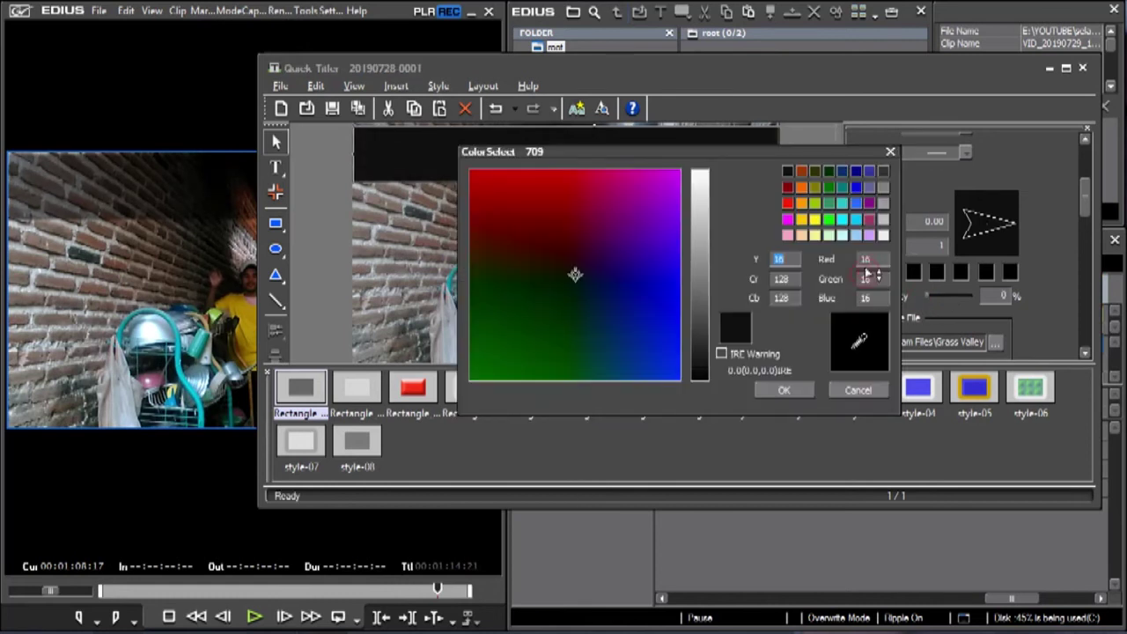
pyautogui.click(889, 152)
pyautogui.click(863, 272)
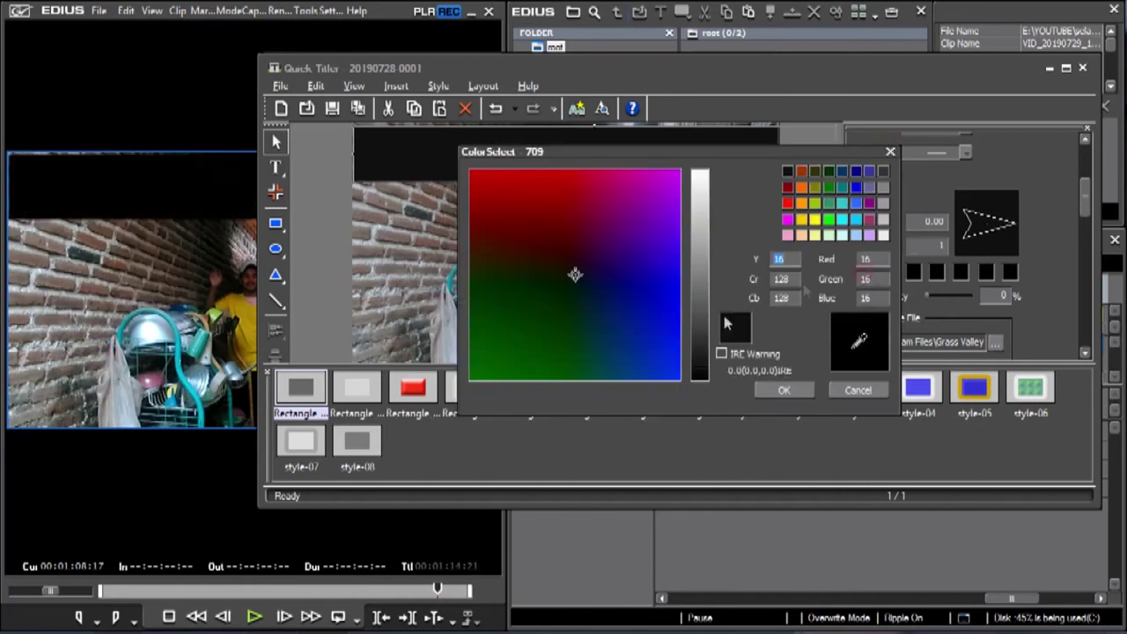
pyautogui.click(783, 389)
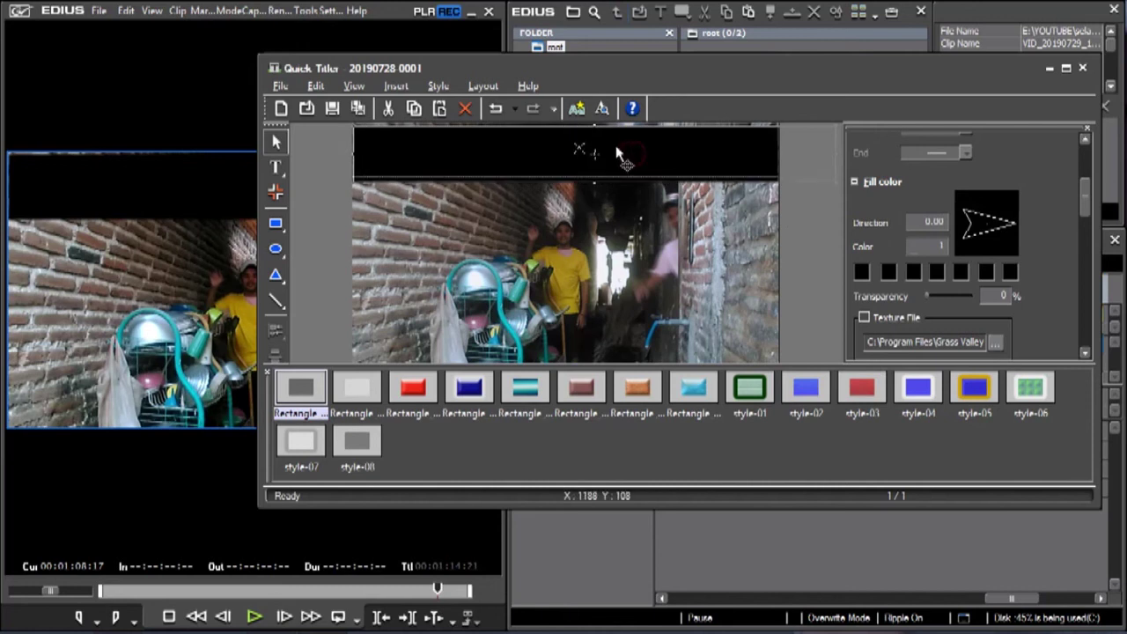
# Step: Arrange the black rectangle and a copy of it as letterbox bars along the frame's upper and lower edges, and save the title
pyautogui.moveTo(649, 165); pyautogui.dragTo(704, 157)
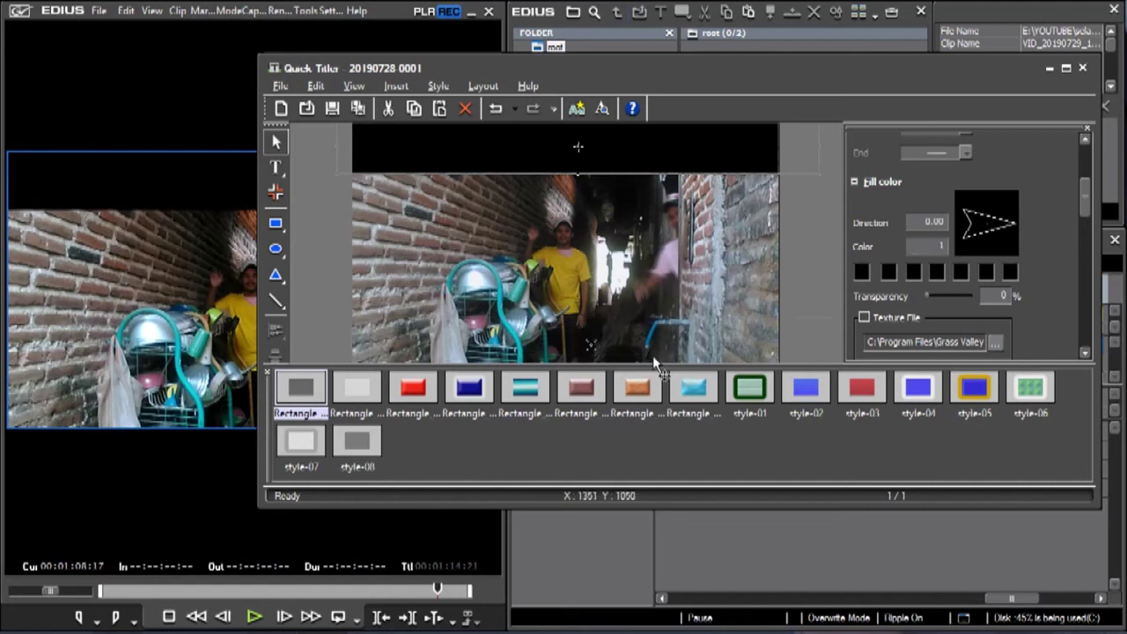
pyautogui.moveTo(652, 357); pyautogui.dragTo(652, 357)
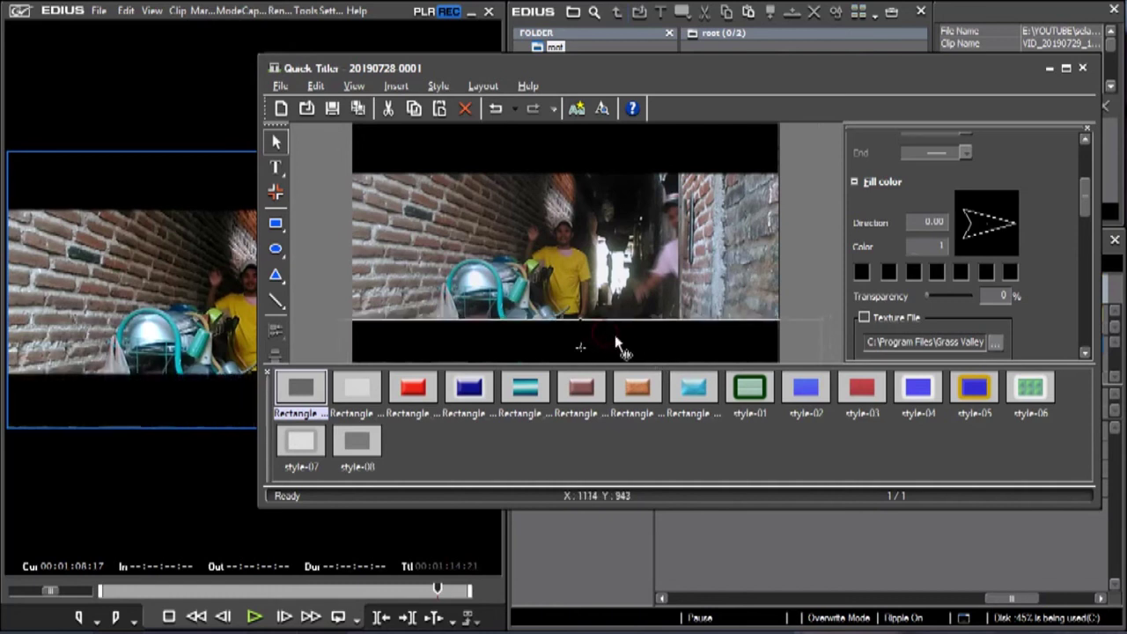
pyautogui.moveTo(581, 69); pyautogui.dragTo(636, 42)
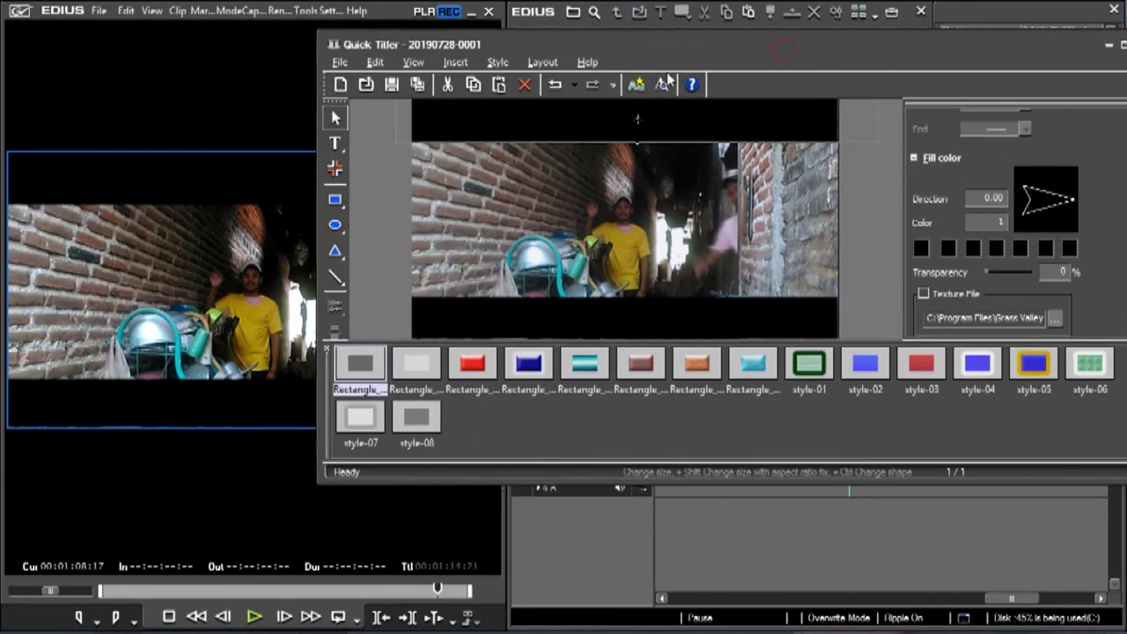
pyautogui.moveTo(887, 52); pyautogui.dragTo(751, 52)
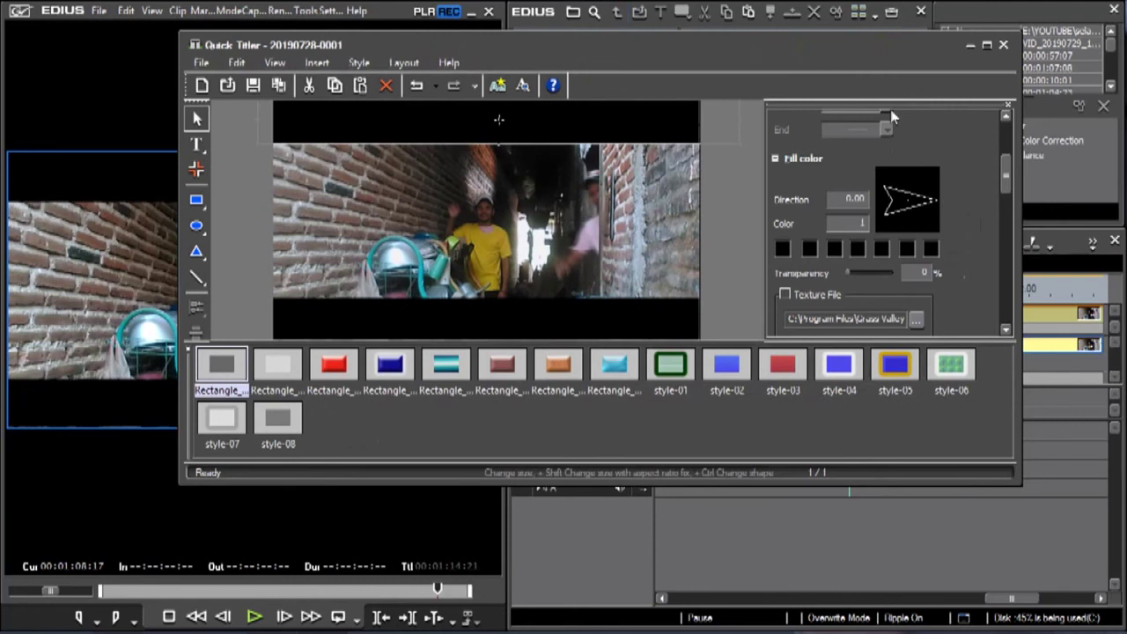
pyautogui.hotkey('ctrl', 's')
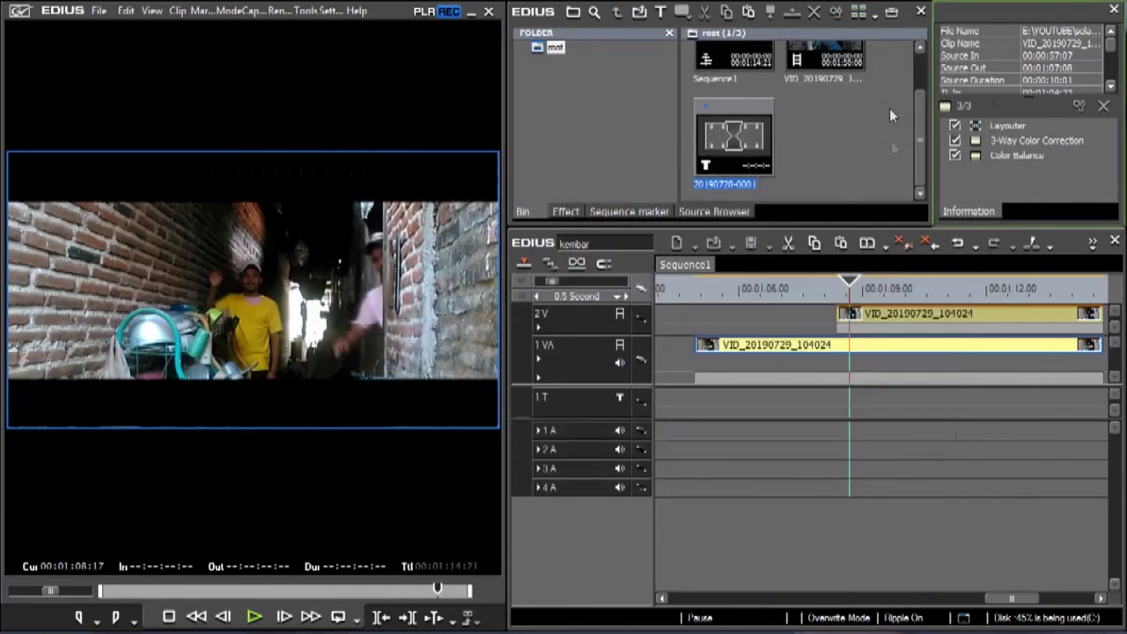
# Step: Add one V track above the 2 V track
pyautogui.click(581, 319)
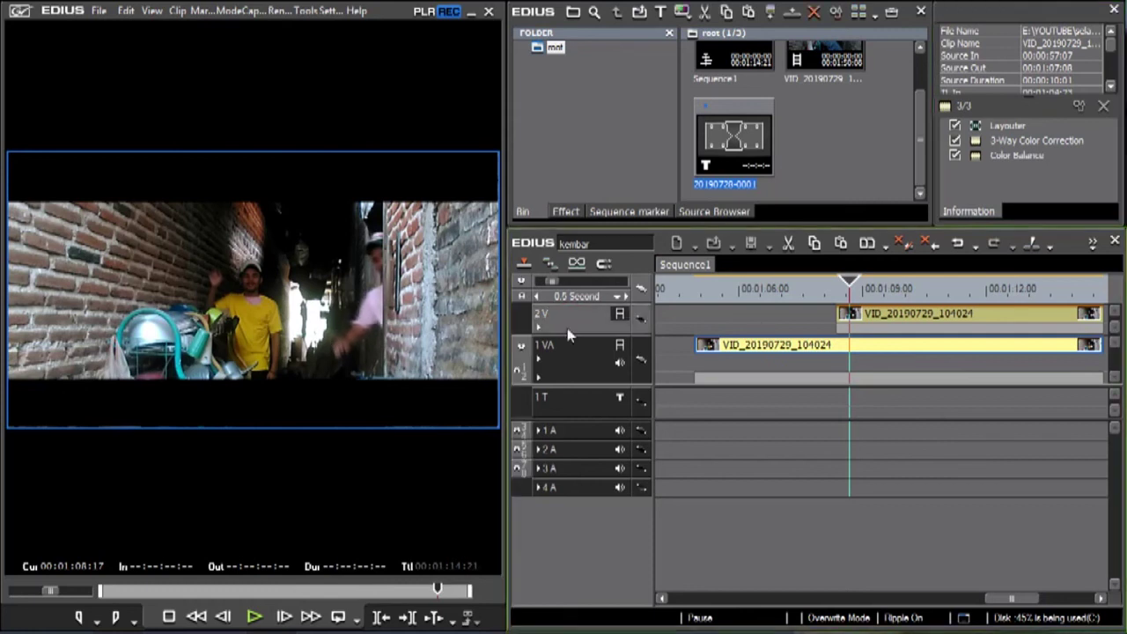
pyautogui.rightClick(570, 315)
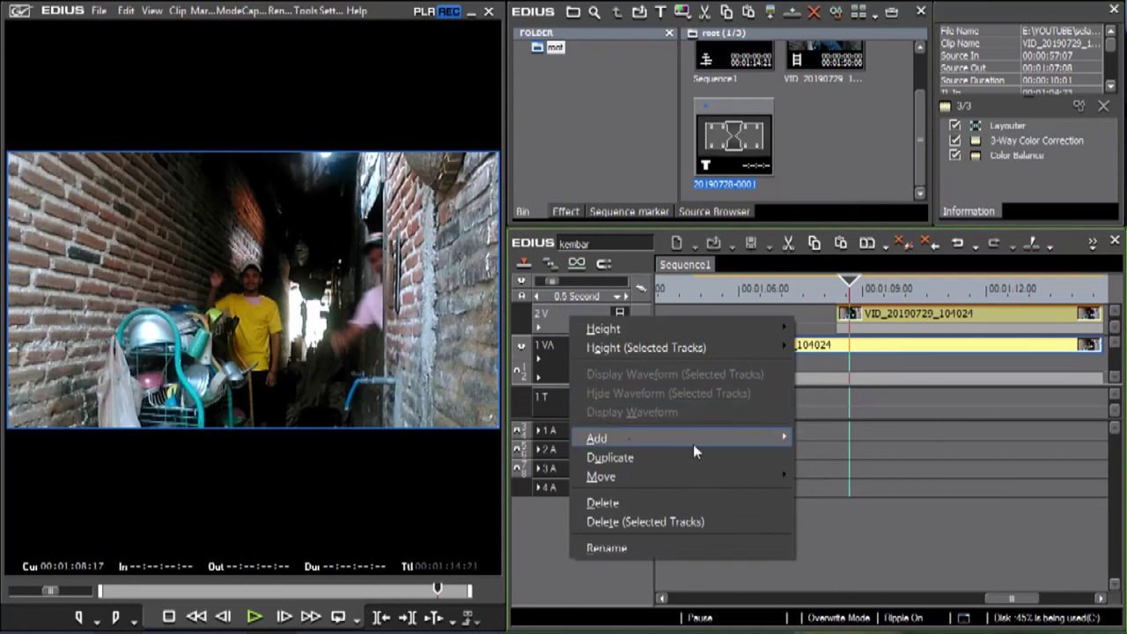
pyautogui.moveTo(706, 445)
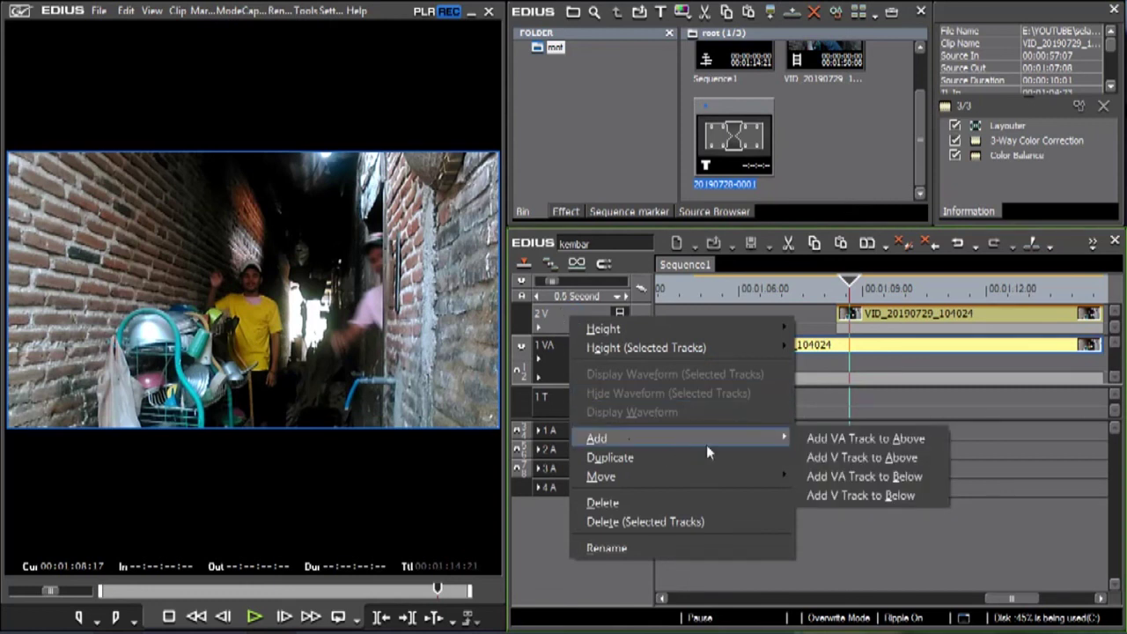
pyautogui.click(843, 459)
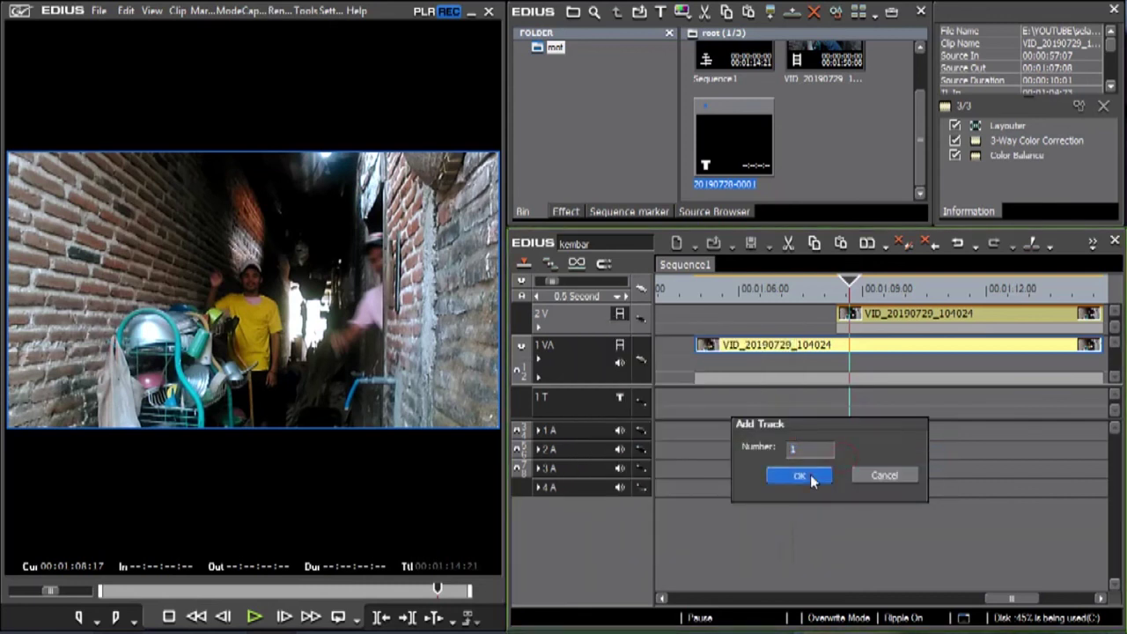
pyautogui.click(812, 476)
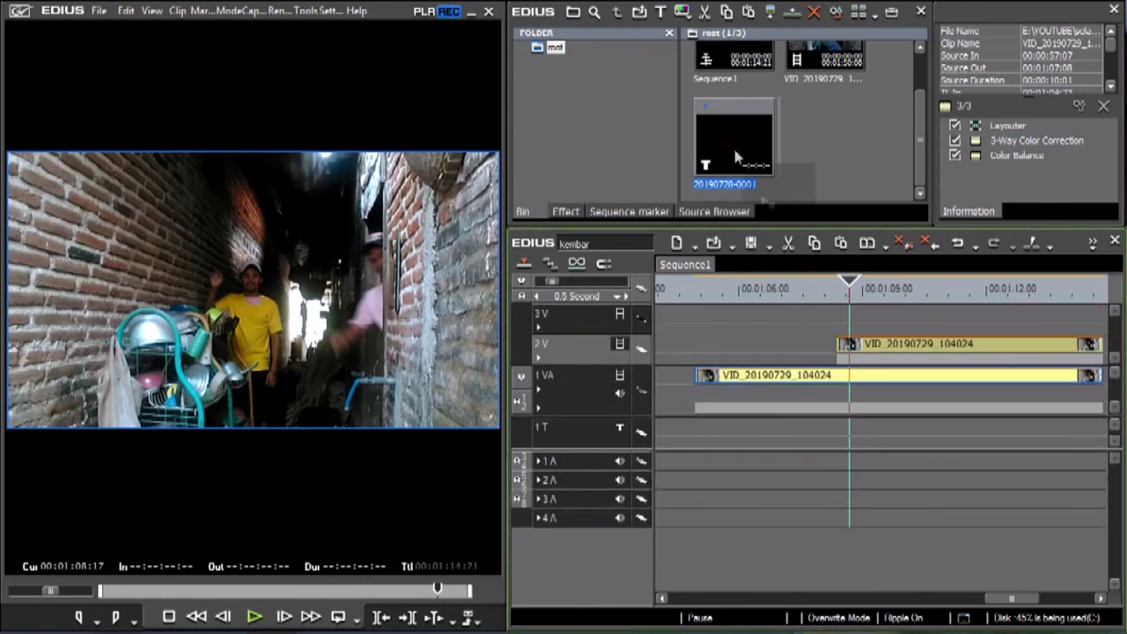
# Step: Place the letterbox title on the 3 V track at the start of the 1 VA clip and extend it to that clip's end
pyautogui.moveTo(781, 308); pyautogui.dragTo(701, 324)
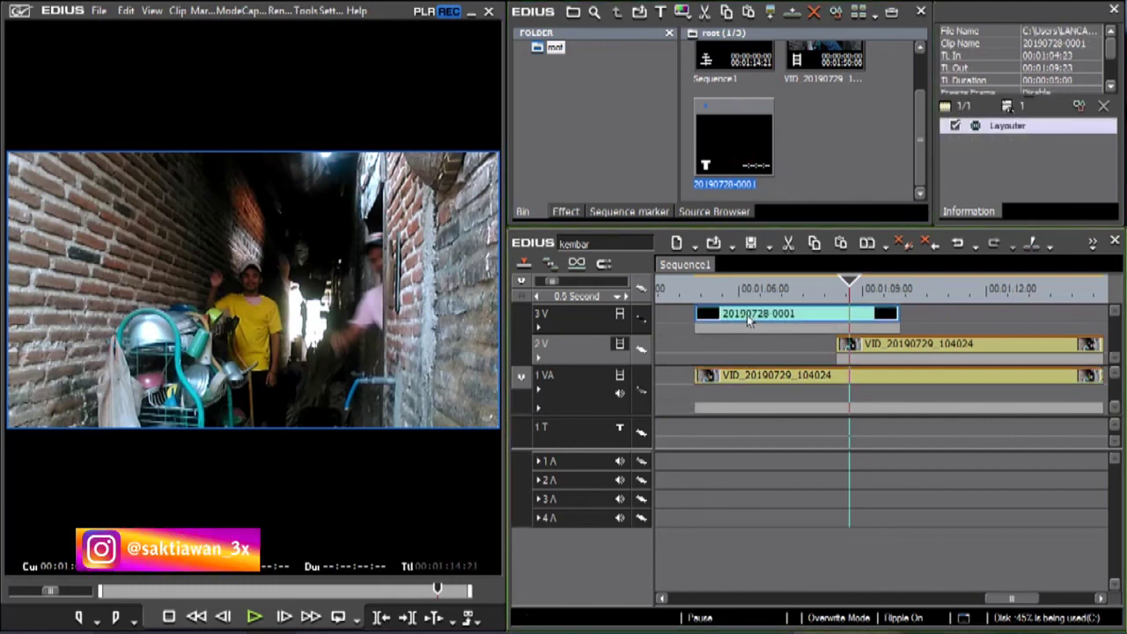
pyautogui.scroll(-1, 950, 321)
pyautogui.moveTo(874, 316); pyautogui.dragTo(993, 347)
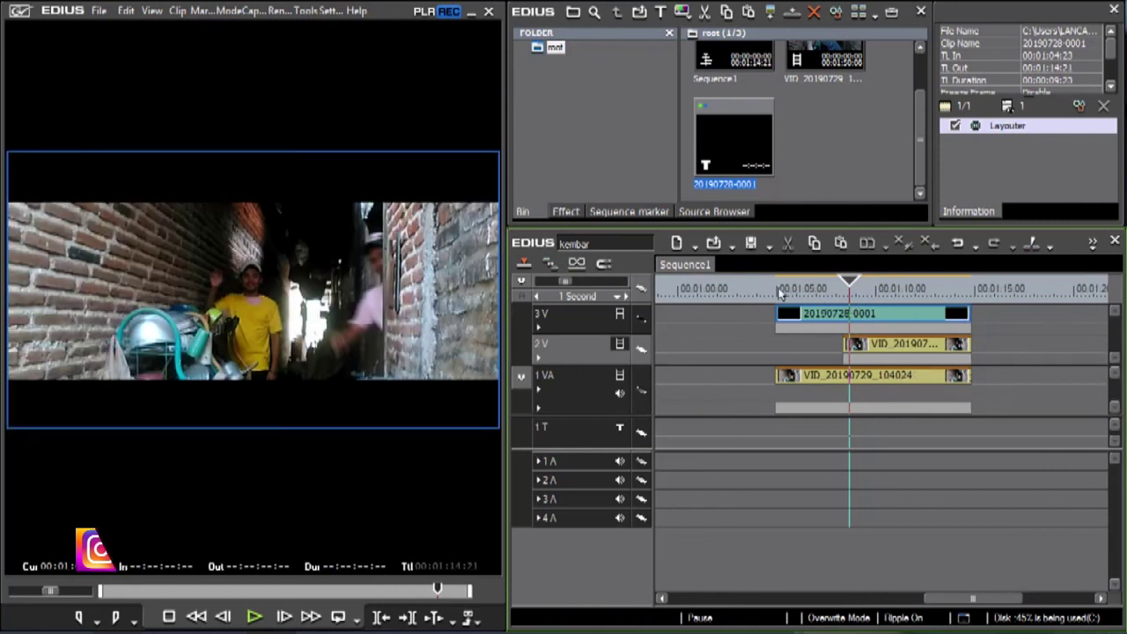
# Step: Preview the letterboxed twin shot from the title clip's start to about 00:01:09:09
pyautogui.press('a')
pyautogui.scroll(1, 828, 303)
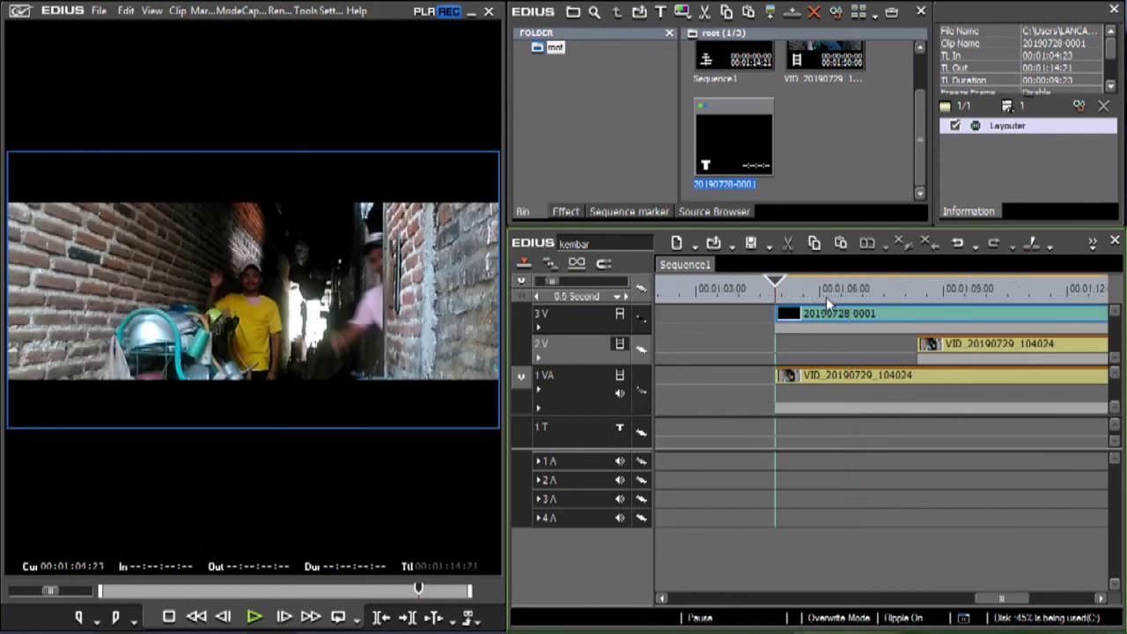
pyautogui.press('space')
pyautogui.press('space')
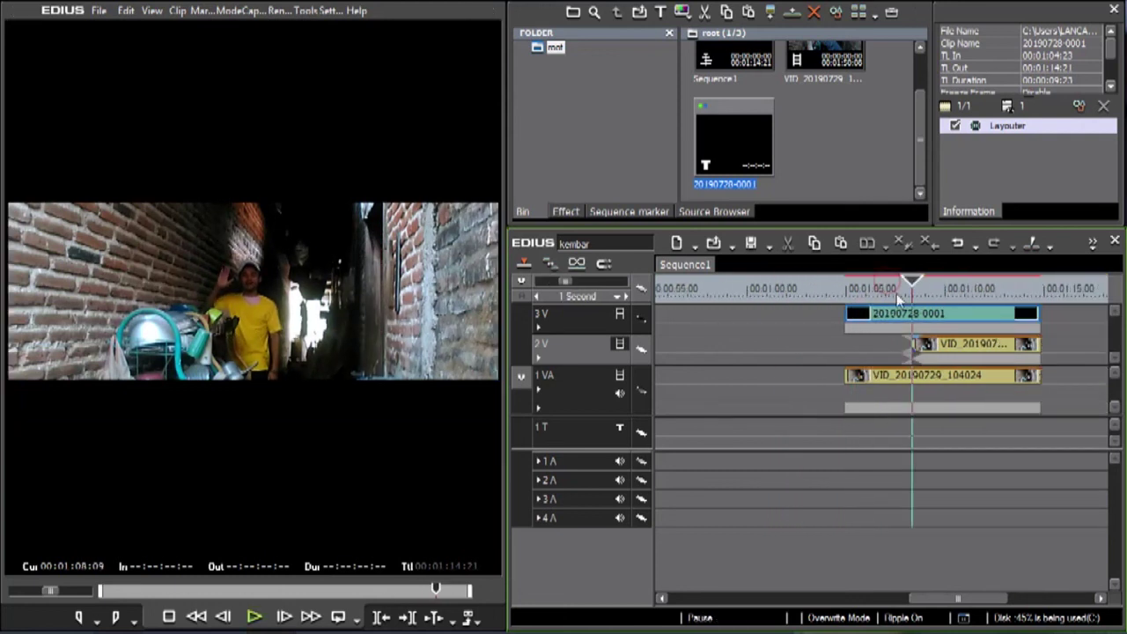
pyautogui.click(898, 299)
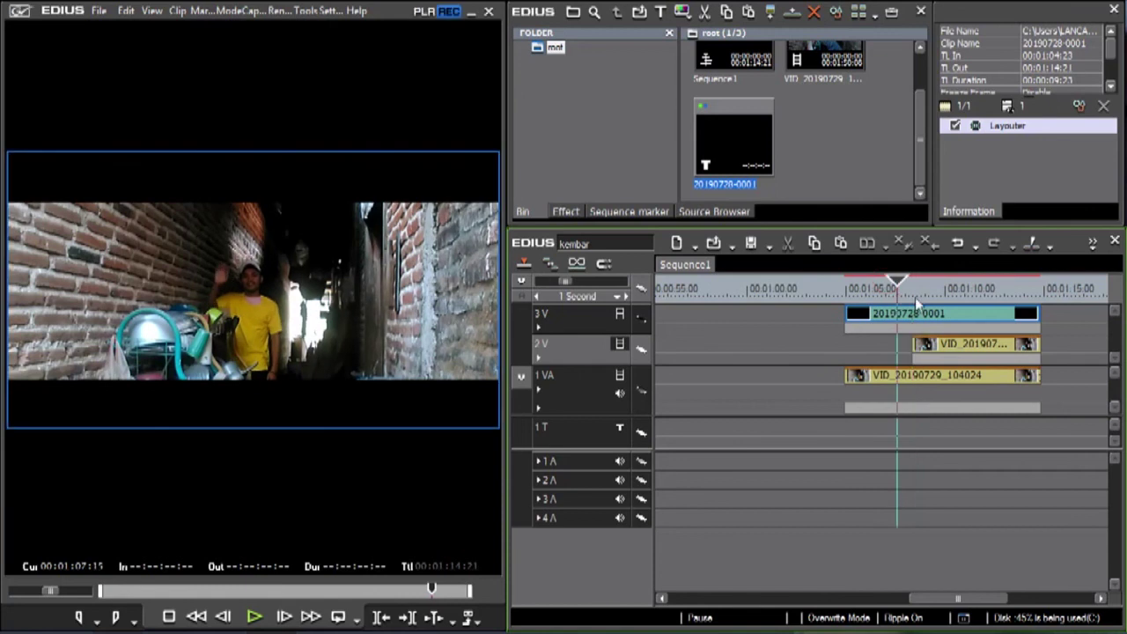
pyautogui.press('space')
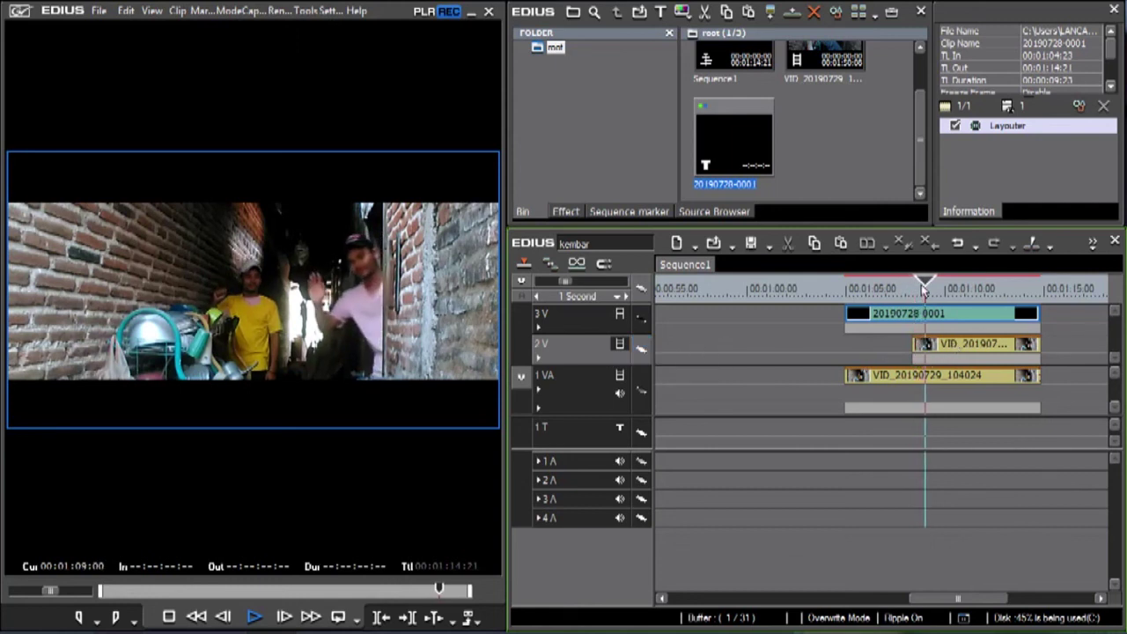
pyautogui.press('space')
pyautogui.press('space')
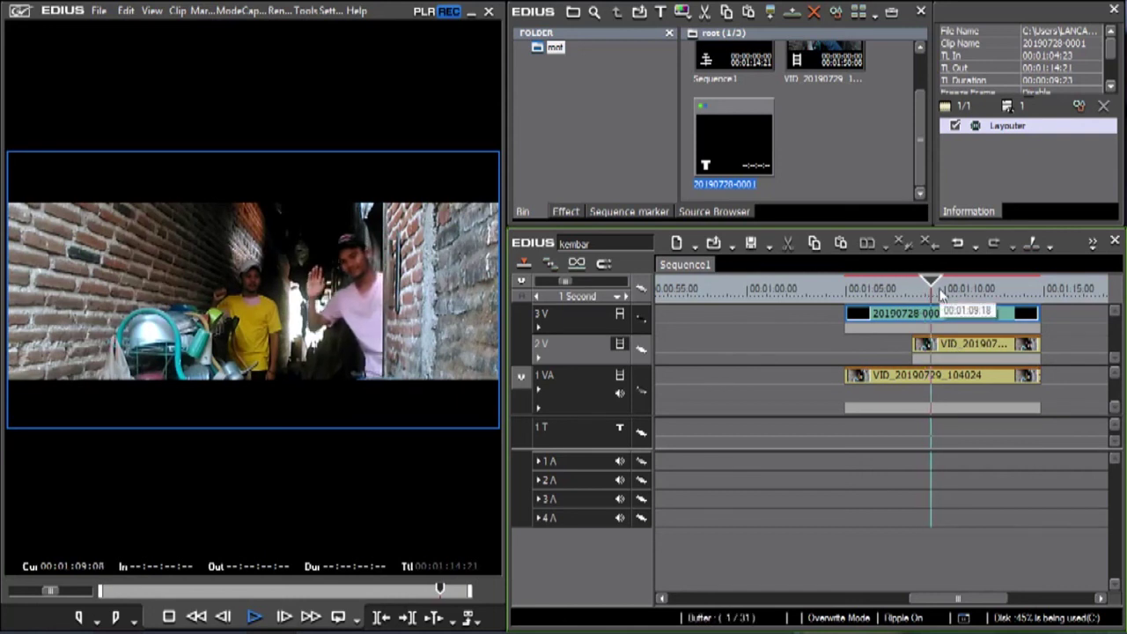
pyautogui.press('space')
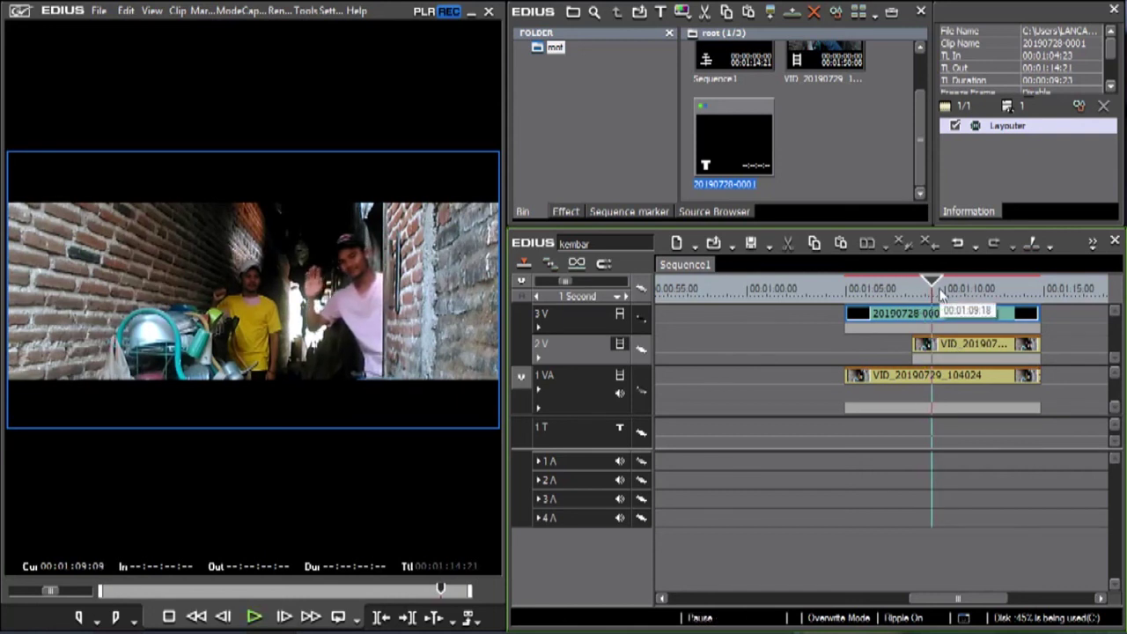